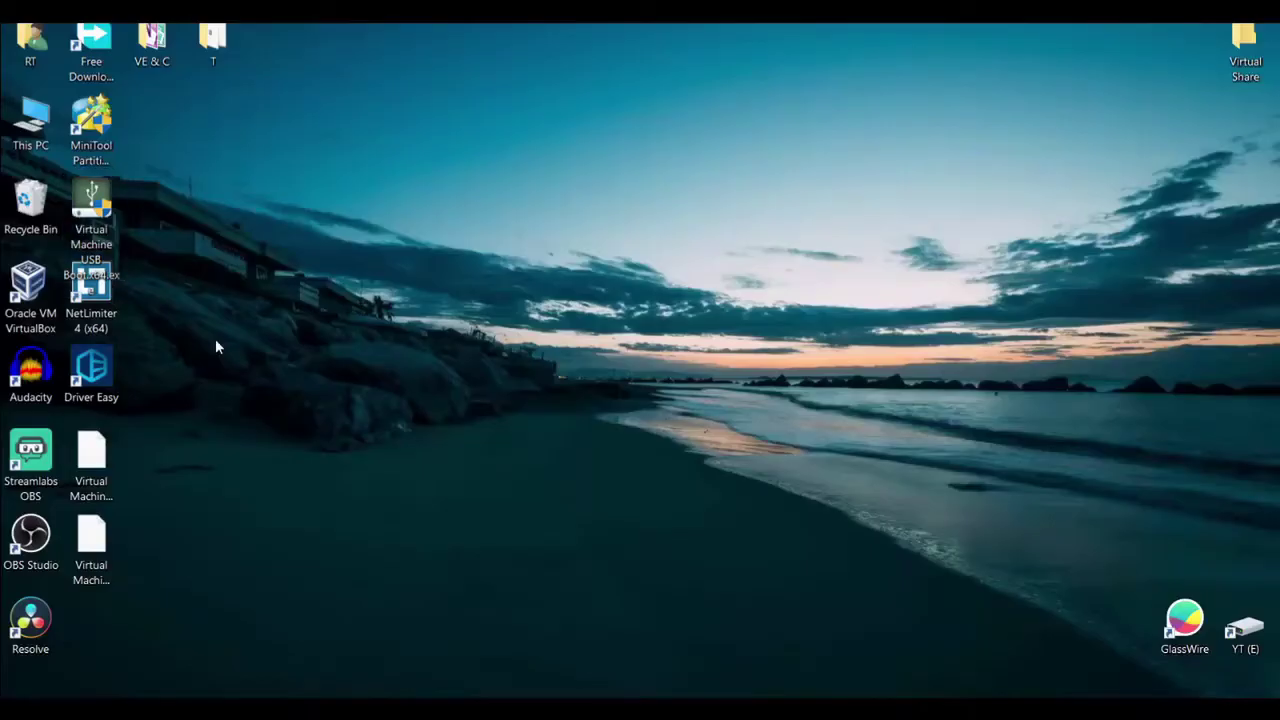
Step: Open Oracle VM VirtualBox and start a new virtual machine named "Windows 10 BPD" with version Windows 10 (64-bit)
double_click(30, 290)
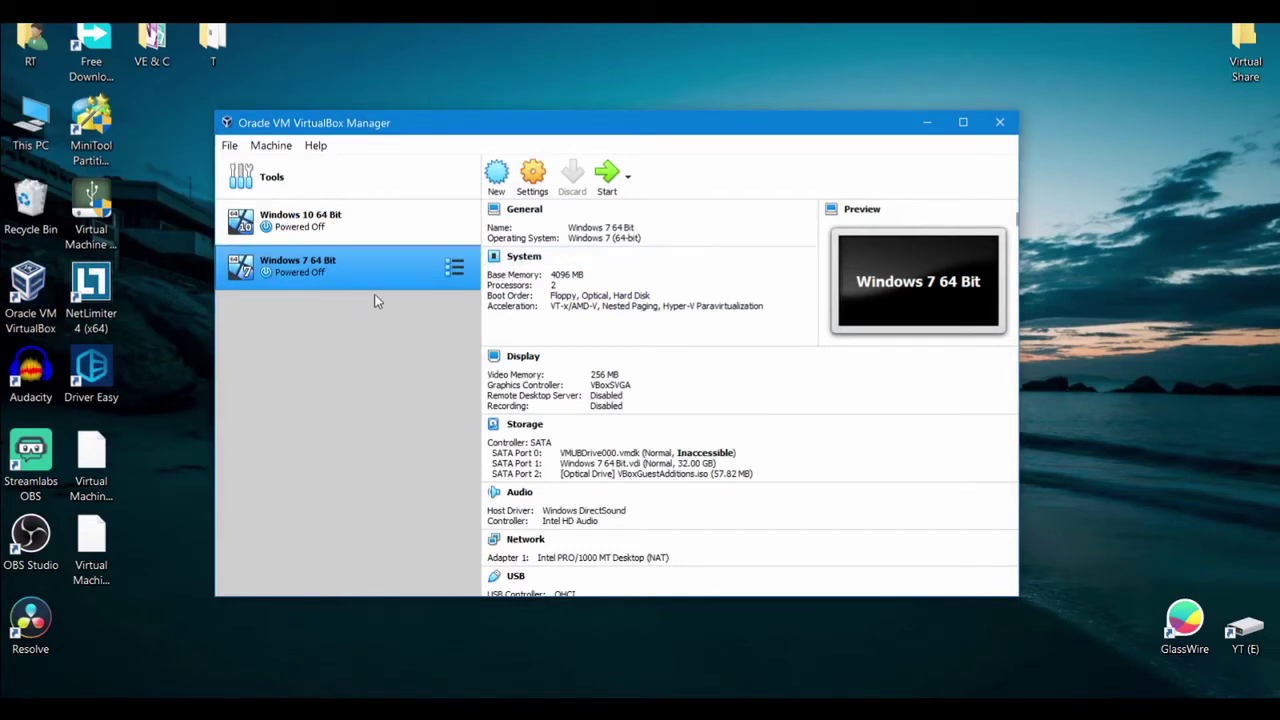
click(496, 180)
drag(586, 227, 668, 186)
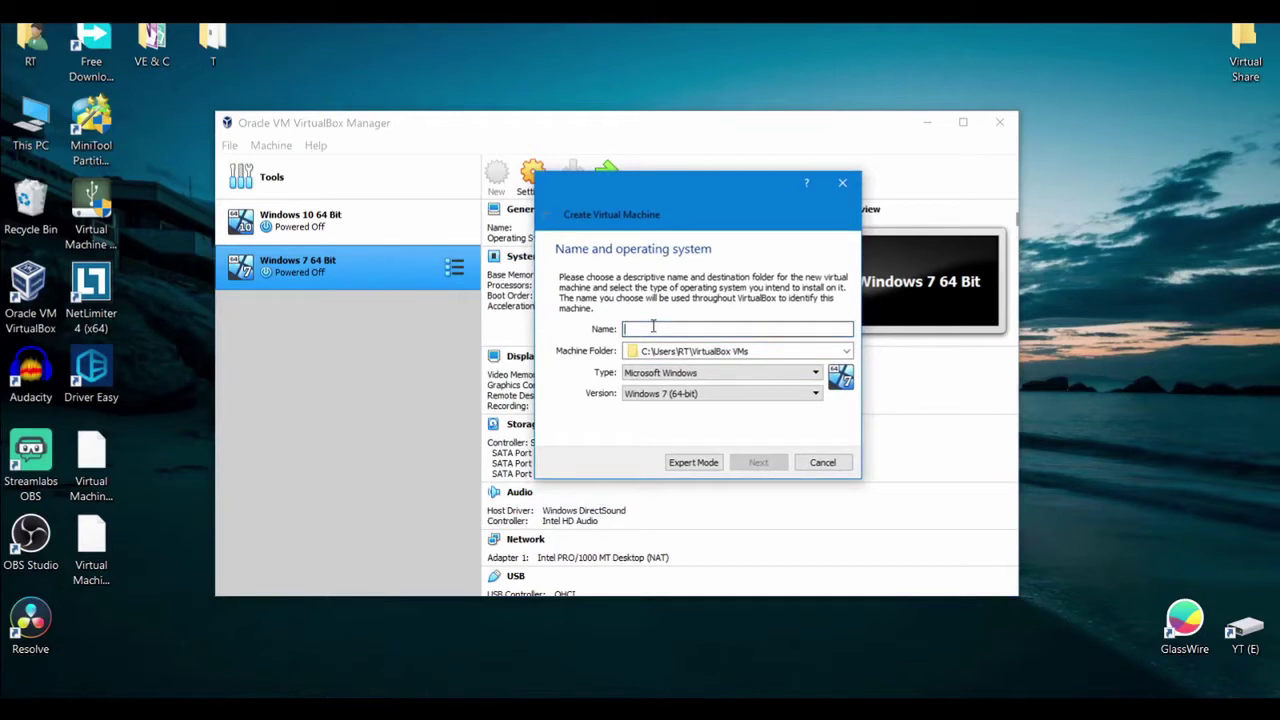
text(Windows 10 B)
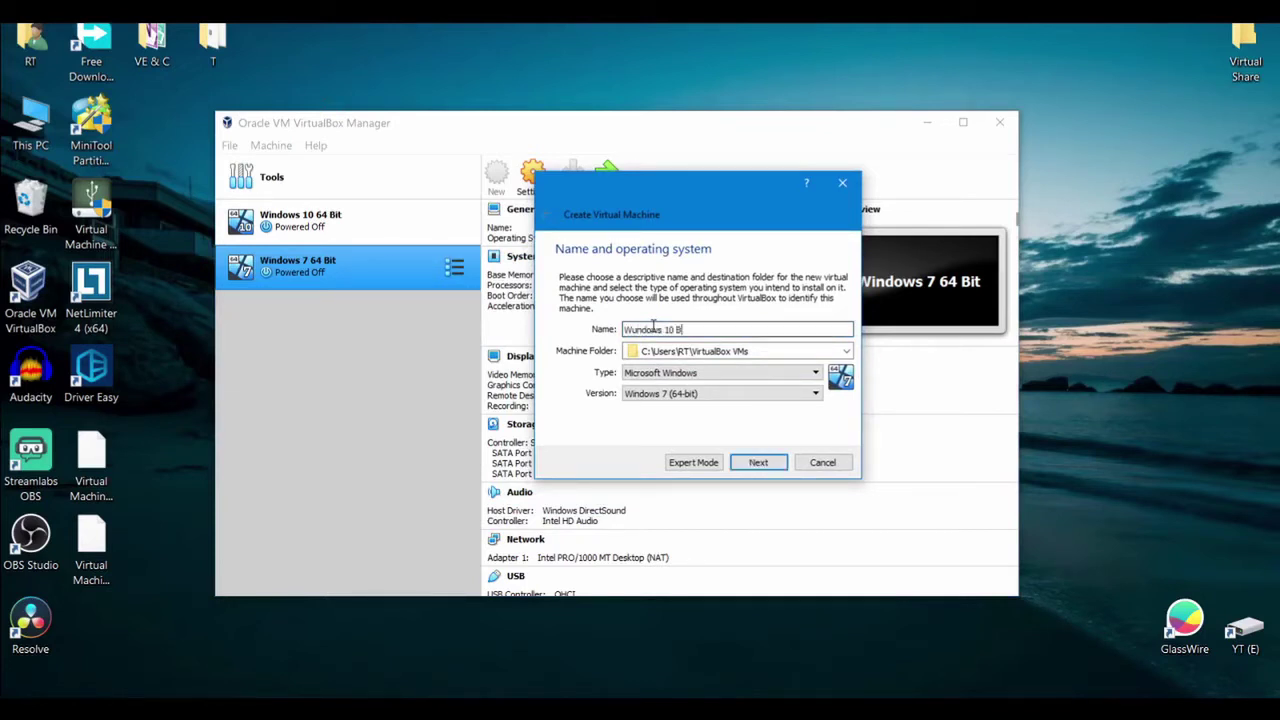
text(PD)
key(BackSpace)
text(in)
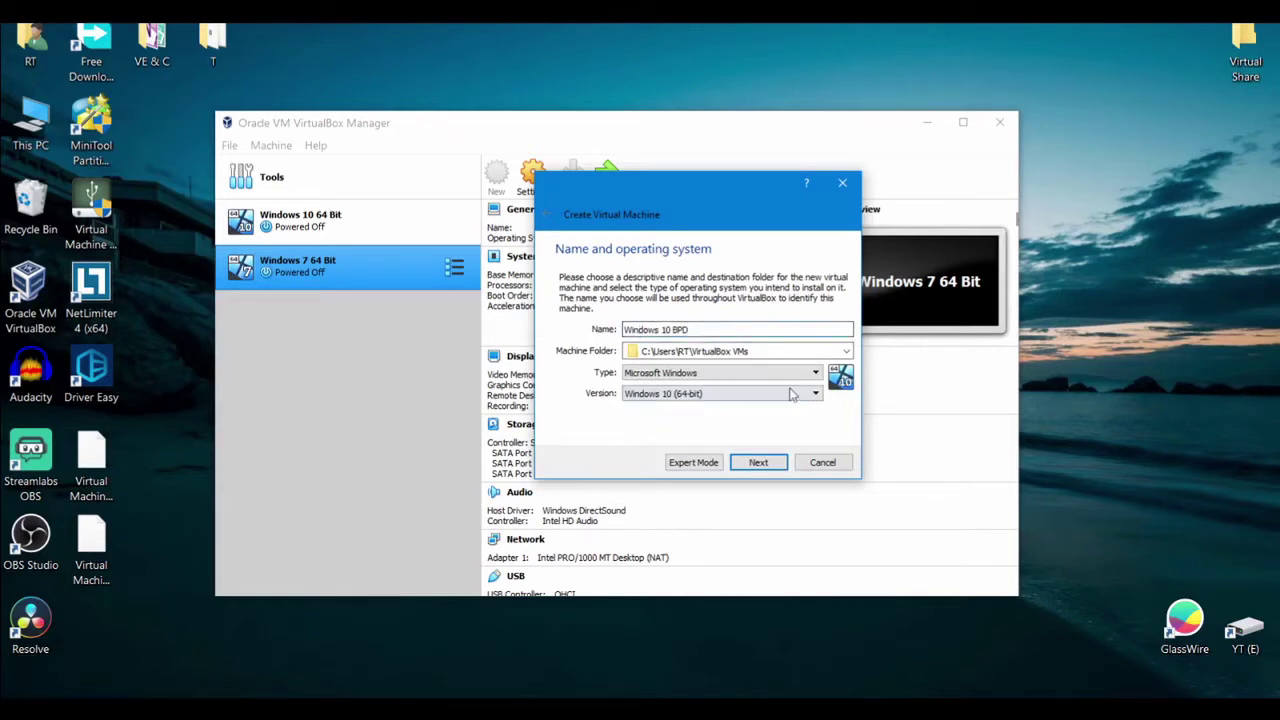
click(769, 400)
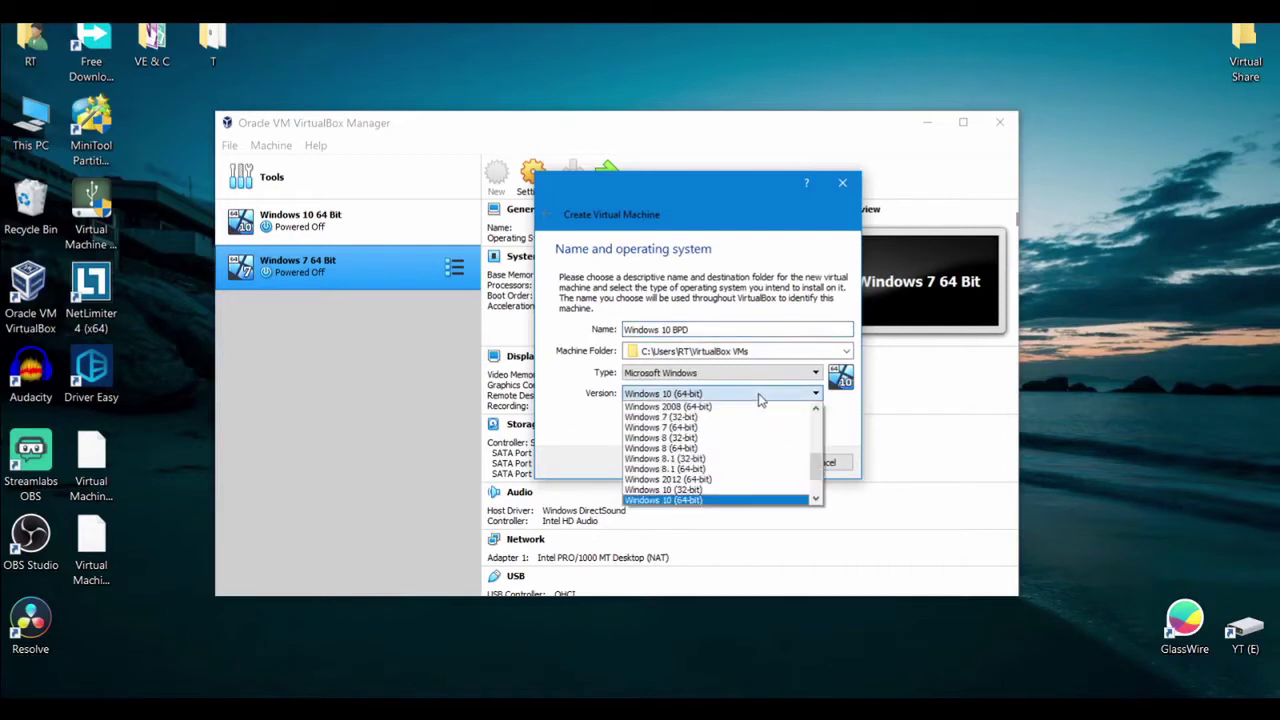
click(693, 502)
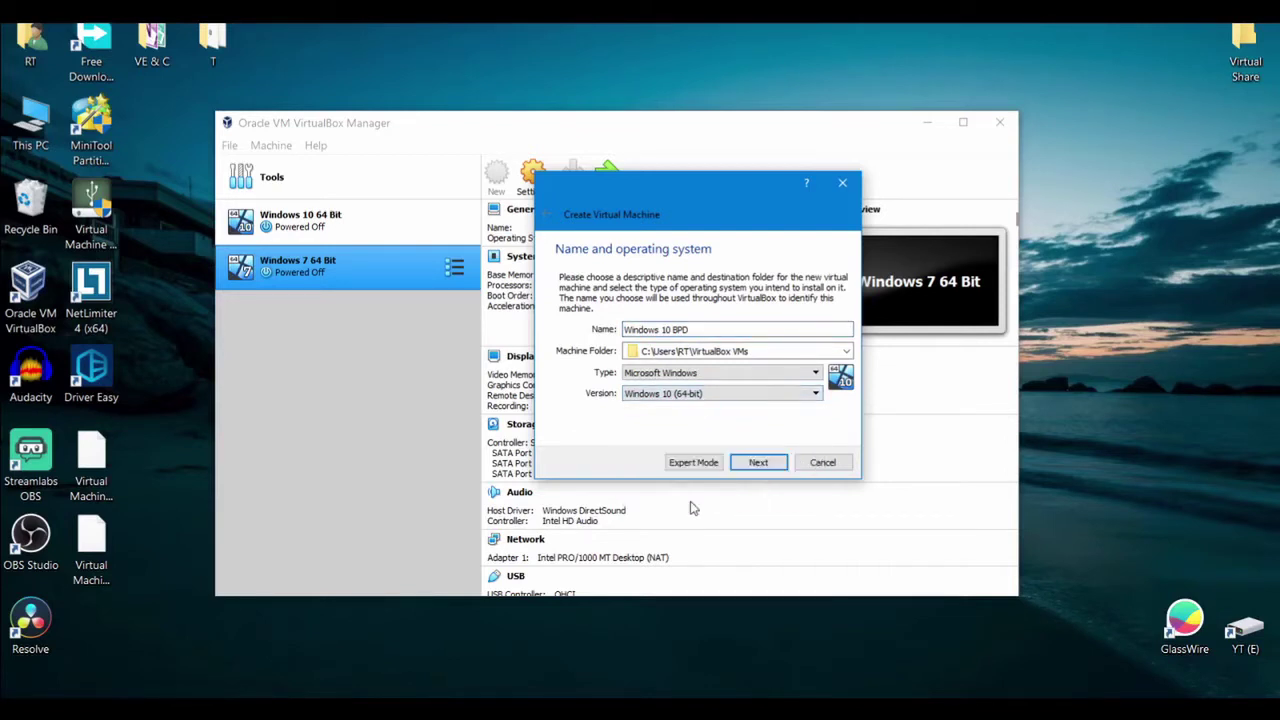
click(757, 463)
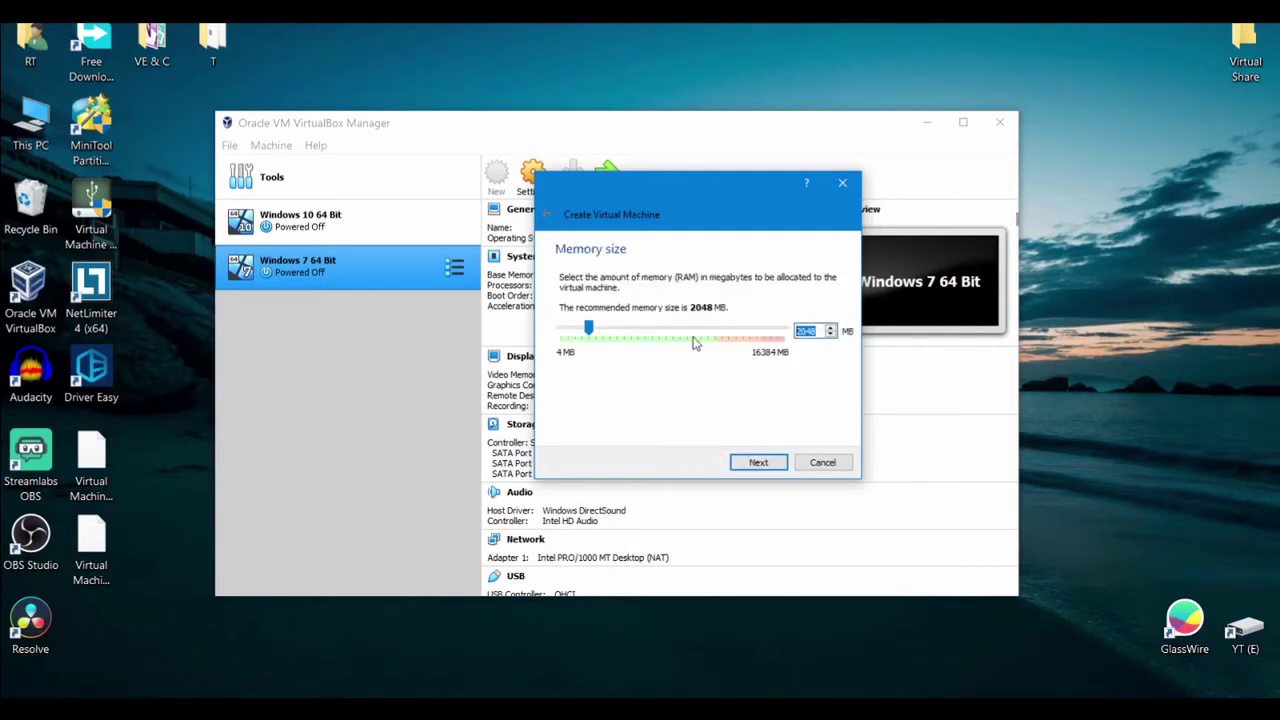
Step: Allocate 4096 MB of memory to the new machine and create its dynamically allocated 50 GB VDI hard disk
click(695, 342)
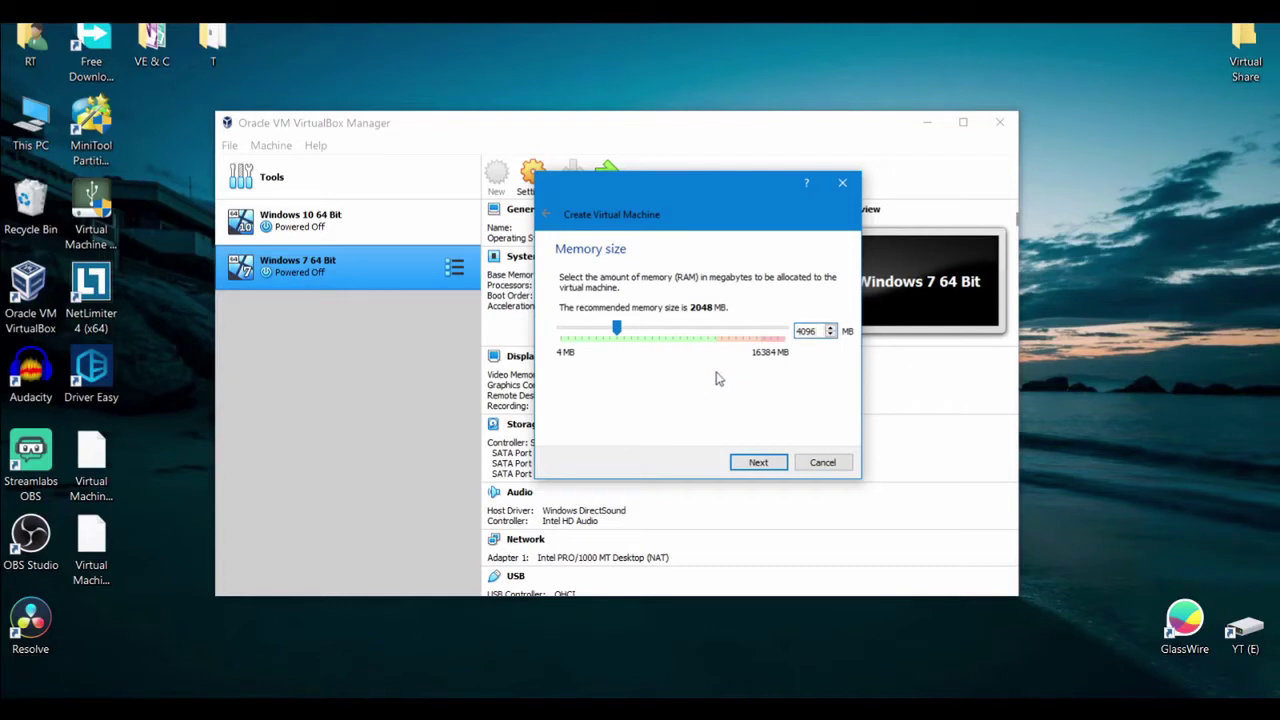
click(757, 463)
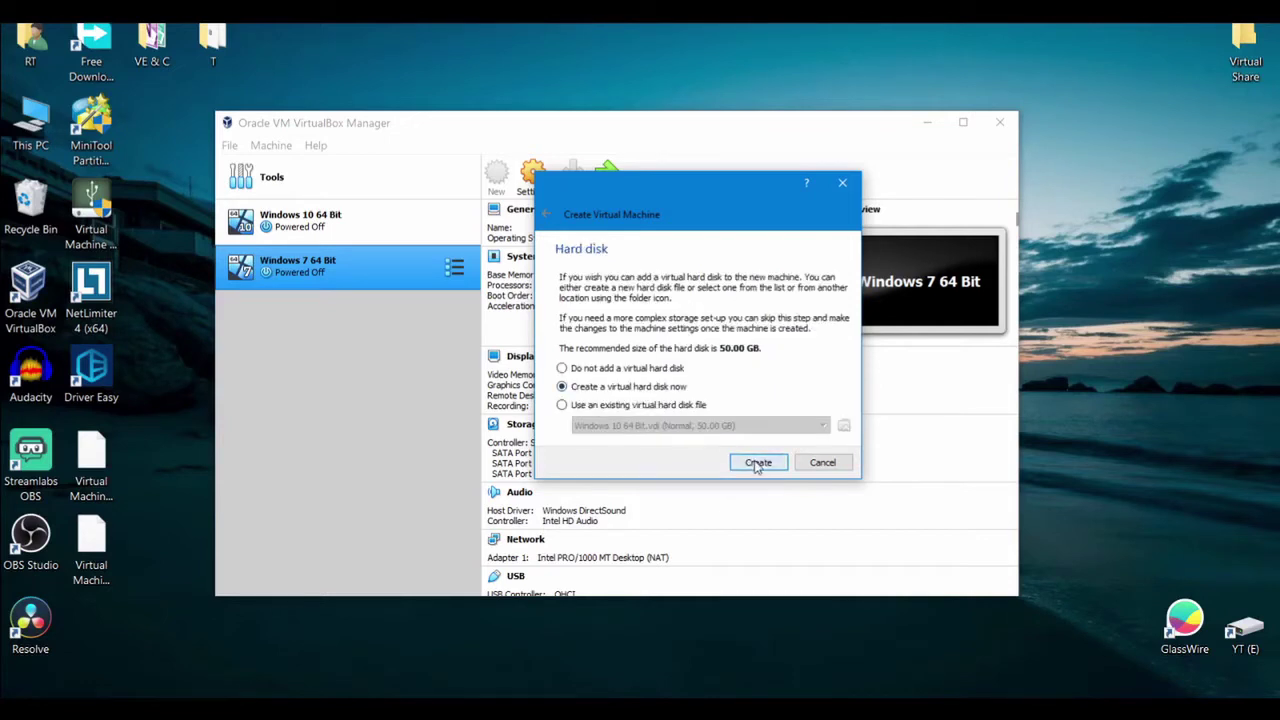
click(757, 463)
click(765, 490)
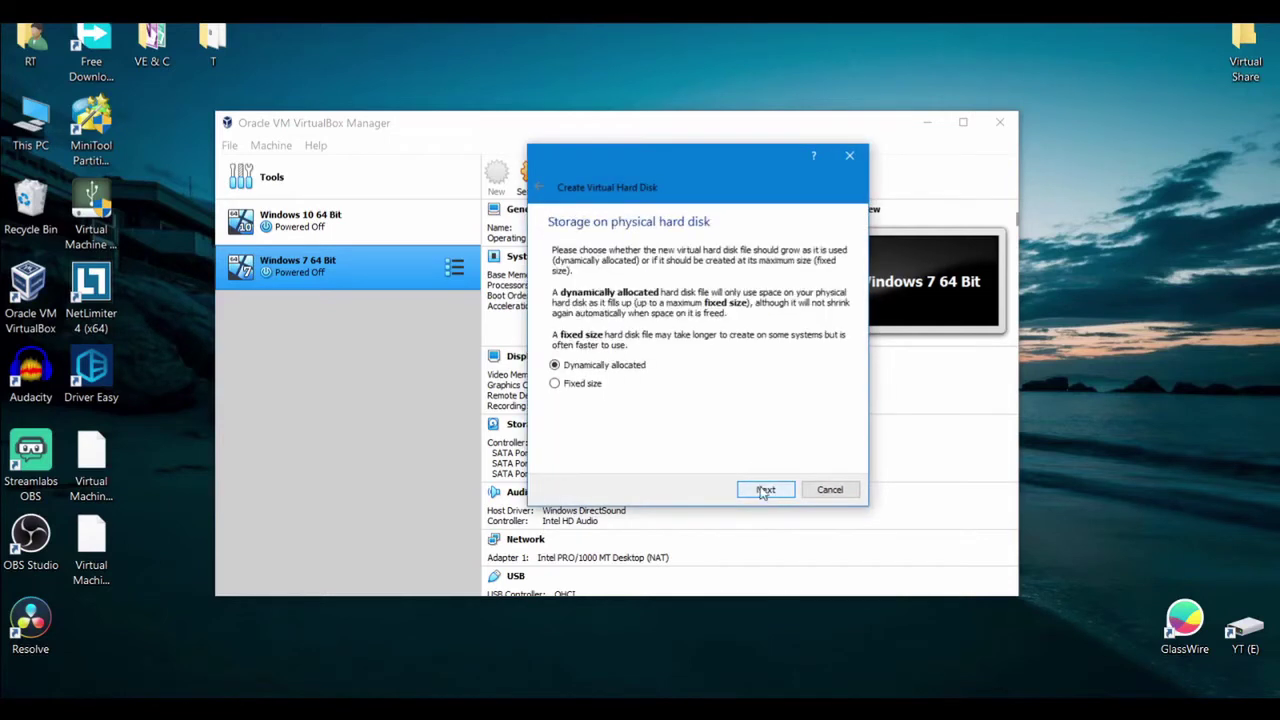
click(765, 490)
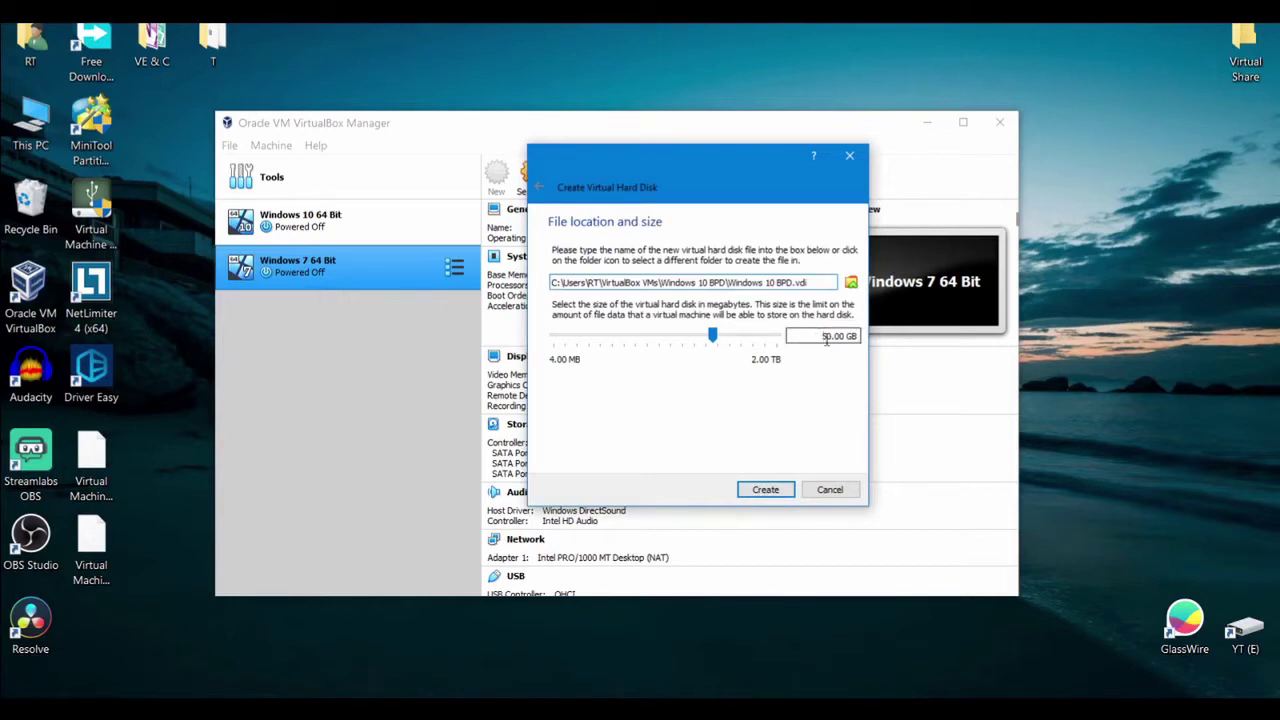
click(822, 340)
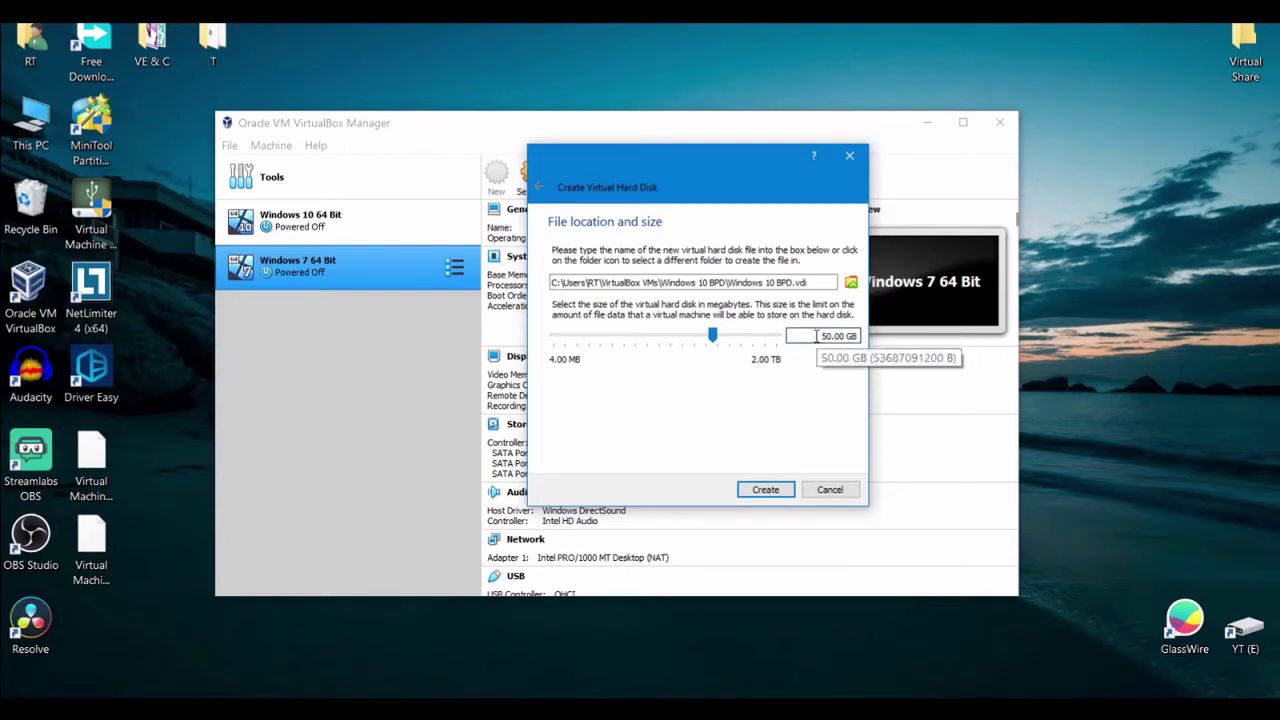
click(818, 336)
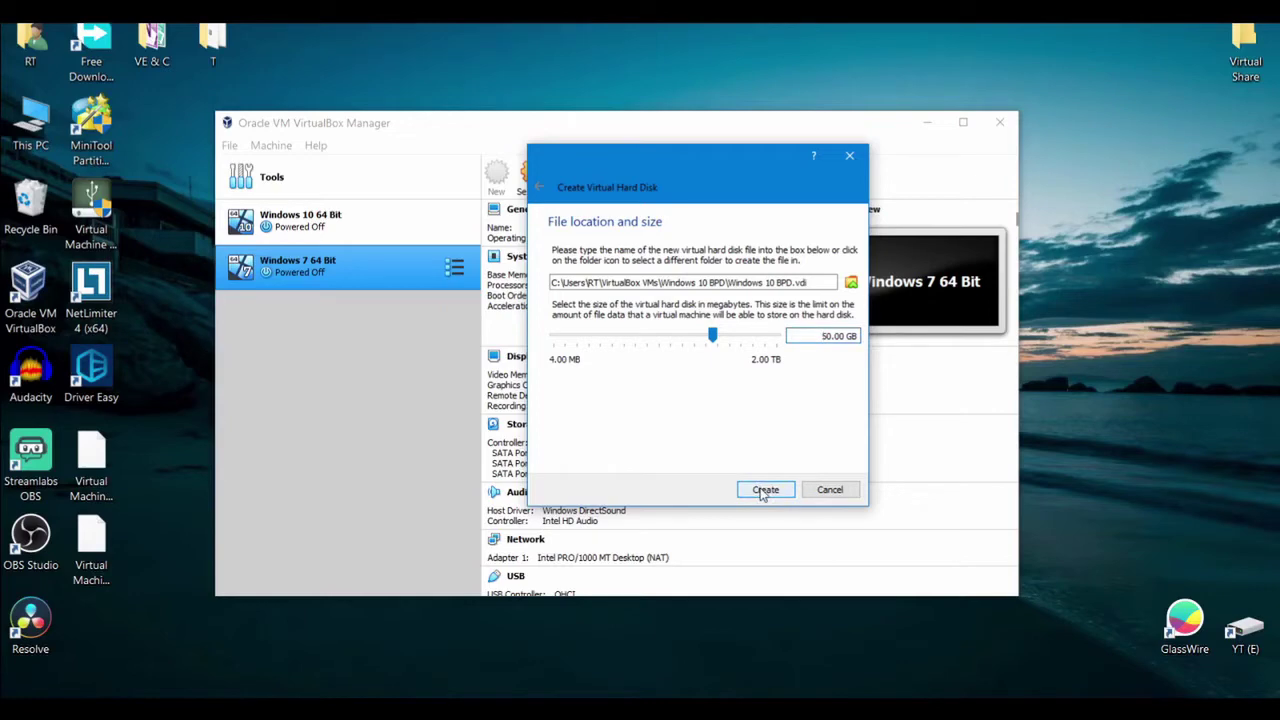
click(765, 490)
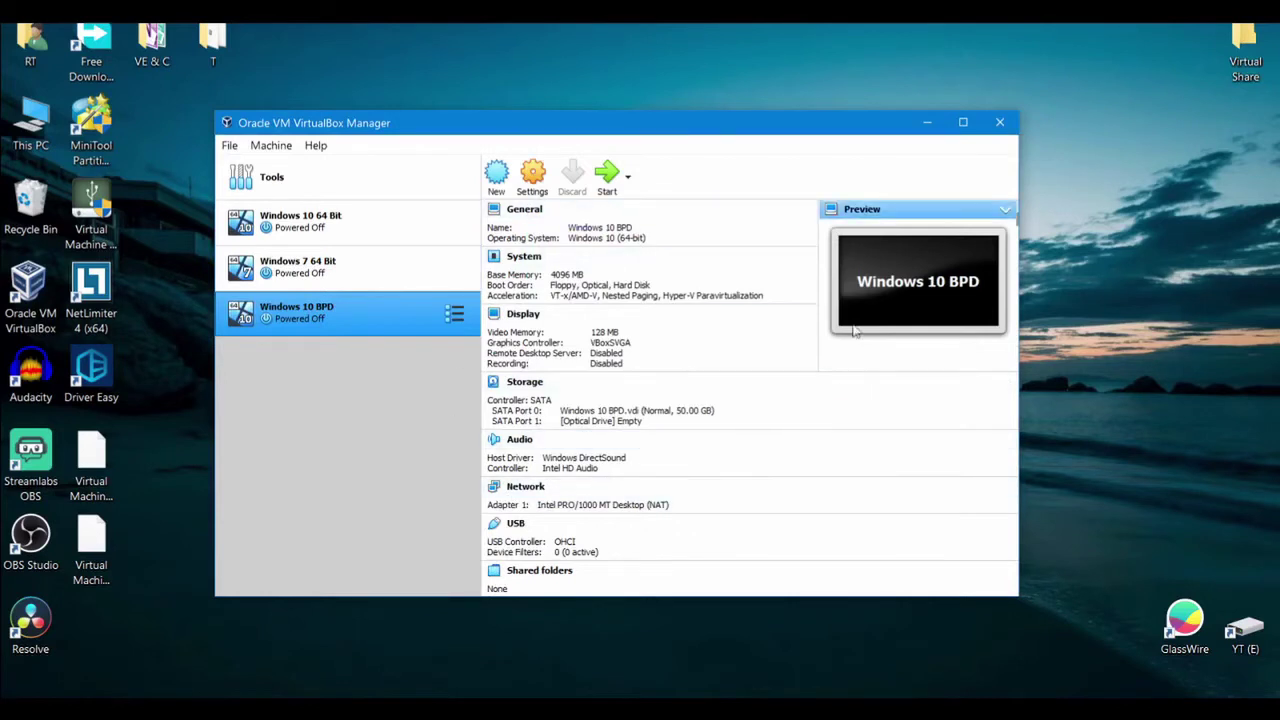
Step: Set the video memory of the Windows 10 BPD machine to 256 MB
click(598, 332)
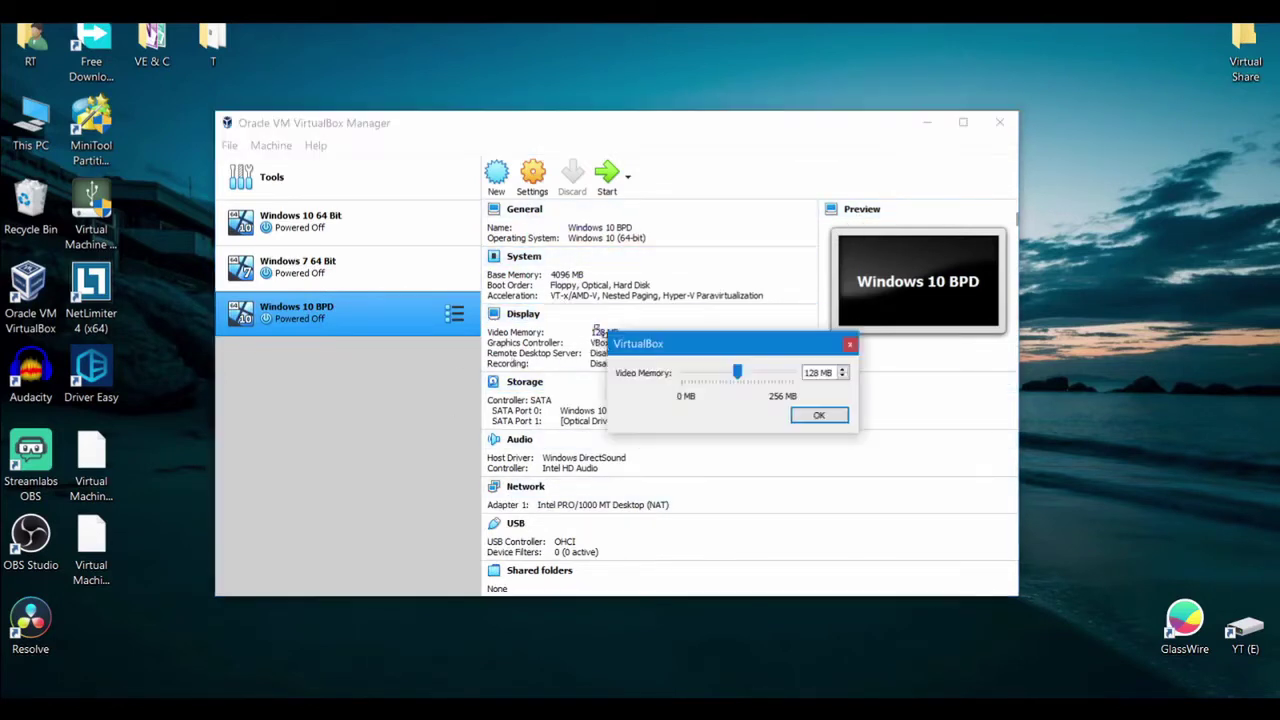
drag(738, 372, 795, 372)
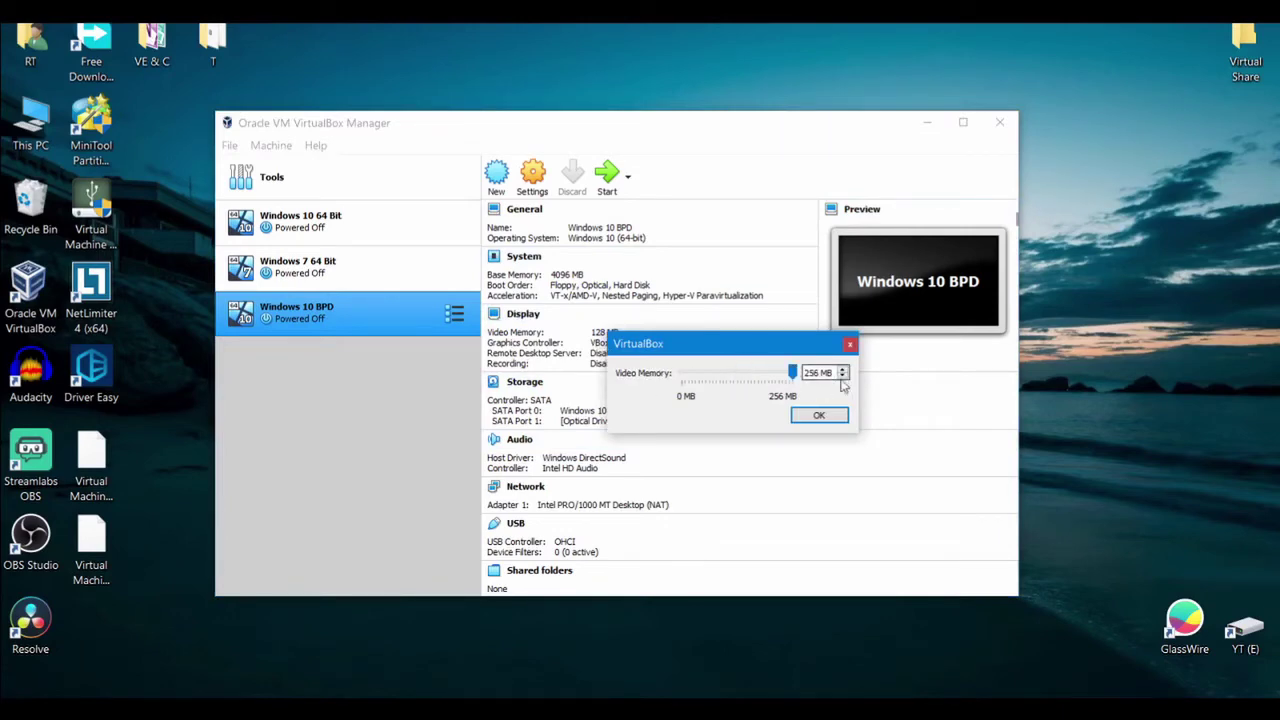
click(819, 415)
Step: Assign 2 processors to the Windows 10 BPD machine, save its settings and close the VirtualBox Manager
right_click(319, 314)
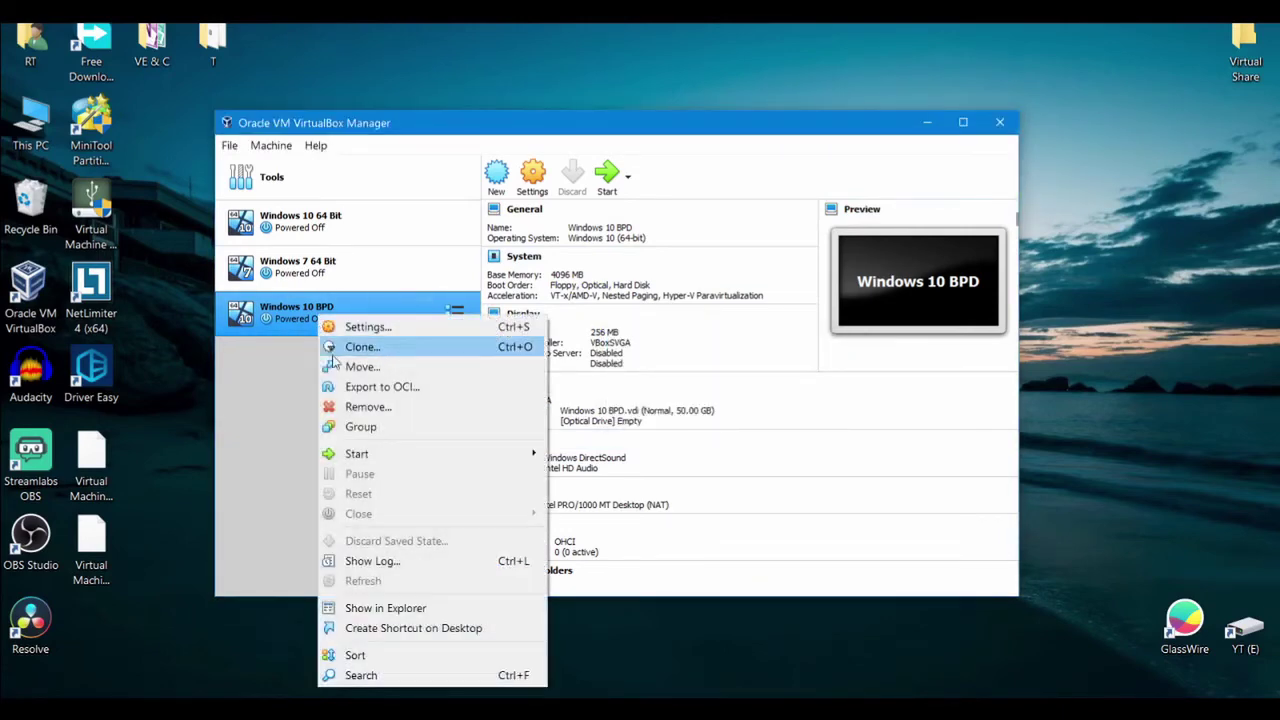
click(389, 334)
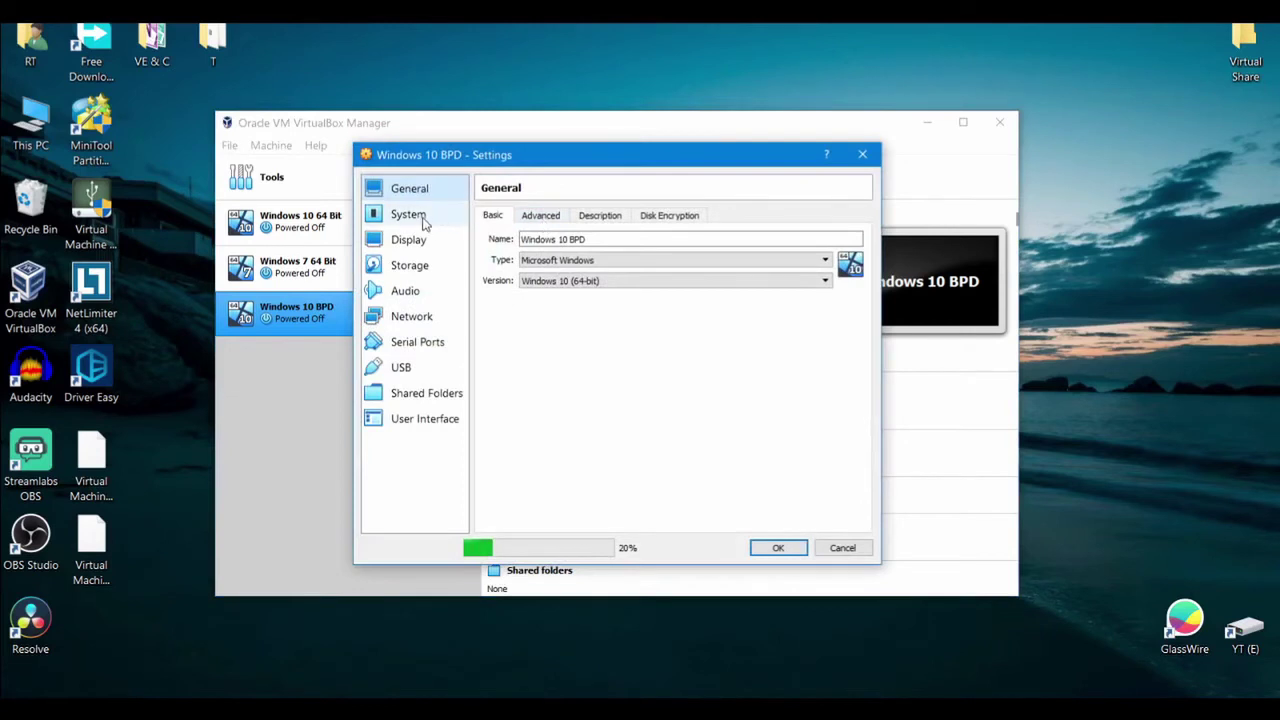
click(410, 215)
click(570, 215)
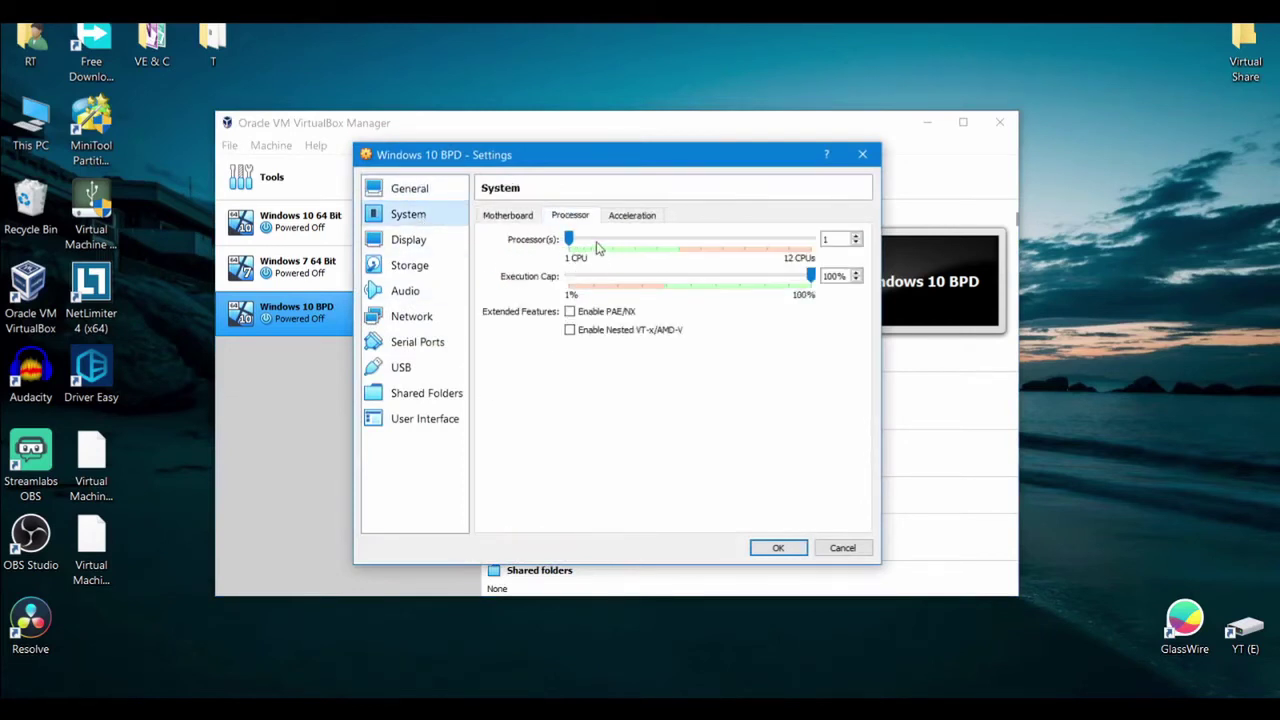
click(597, 246)
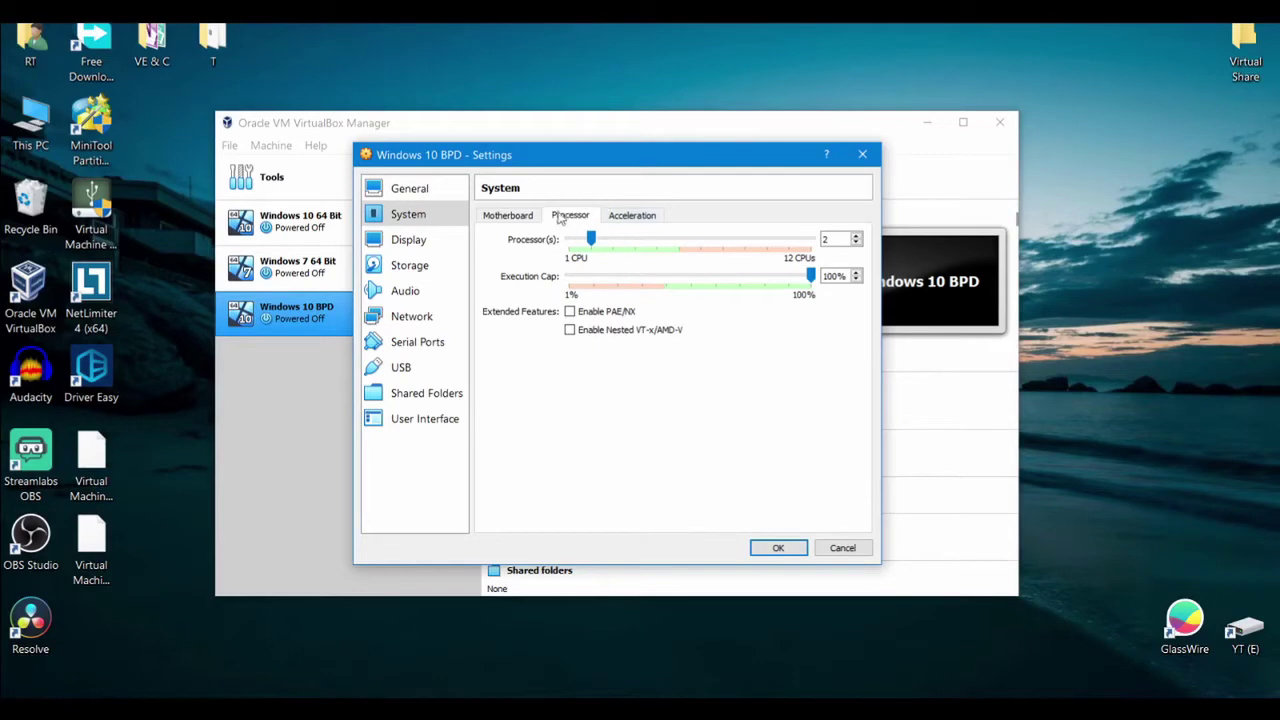
click(777, 549)
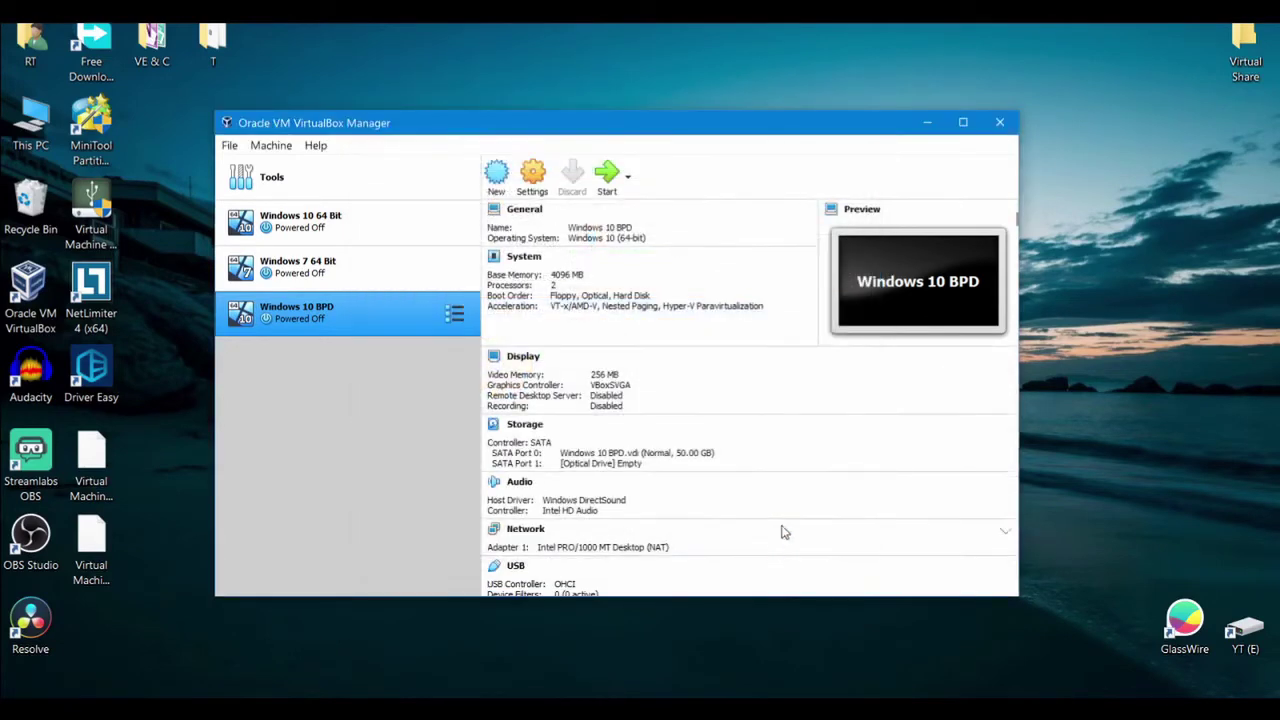
click(999, 123)
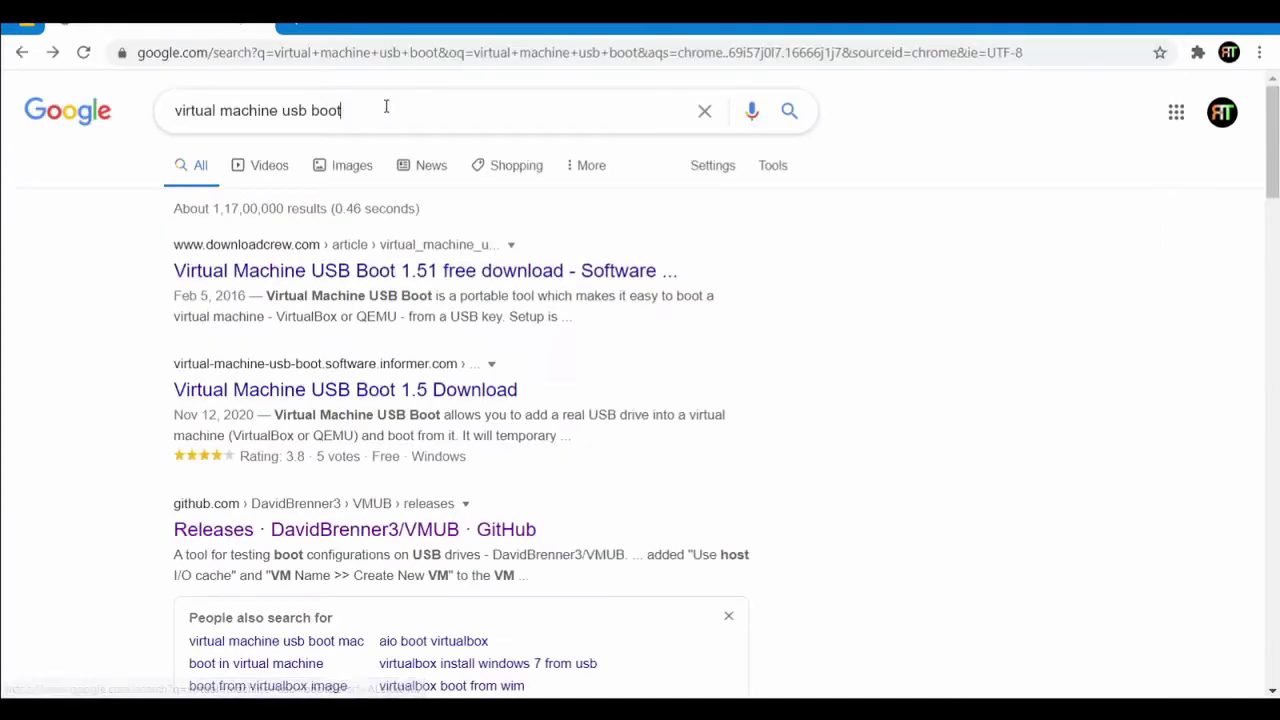
Step: In the browser, search Google for "virtual machine usb boot github" and open the VMUB releases page on GitHub
click(380, 108)
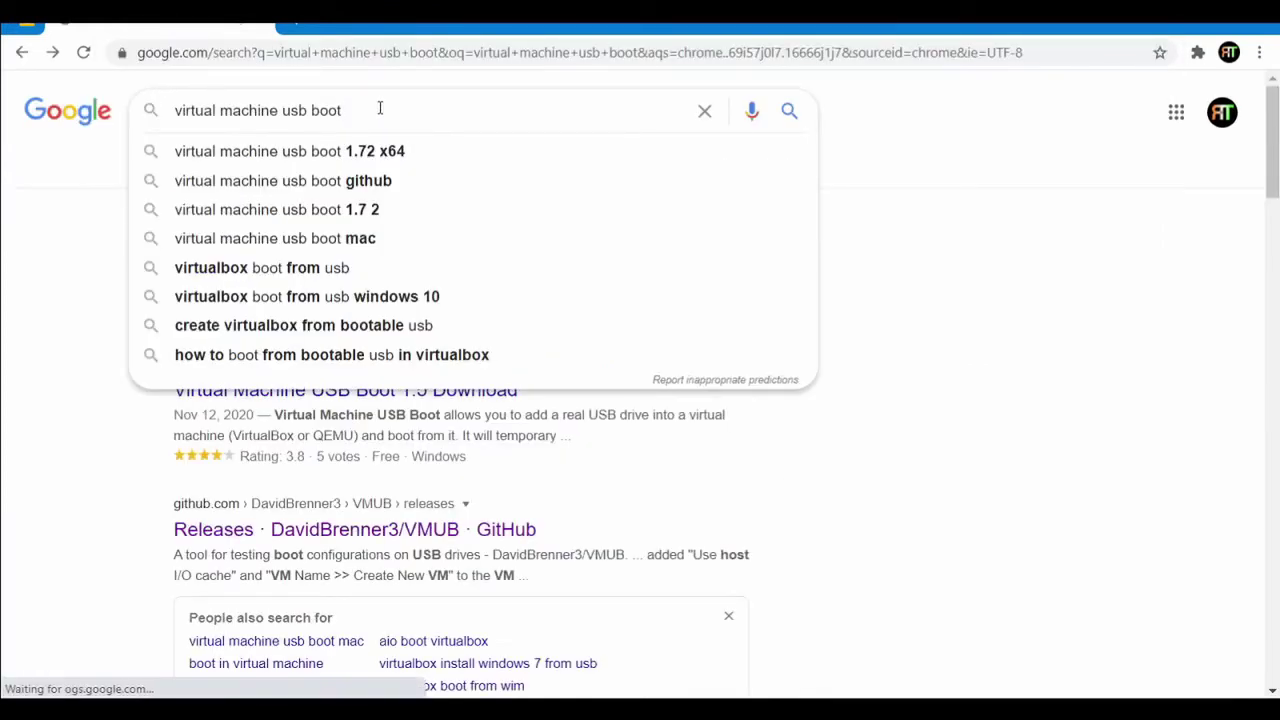
text(github)
key(Return)
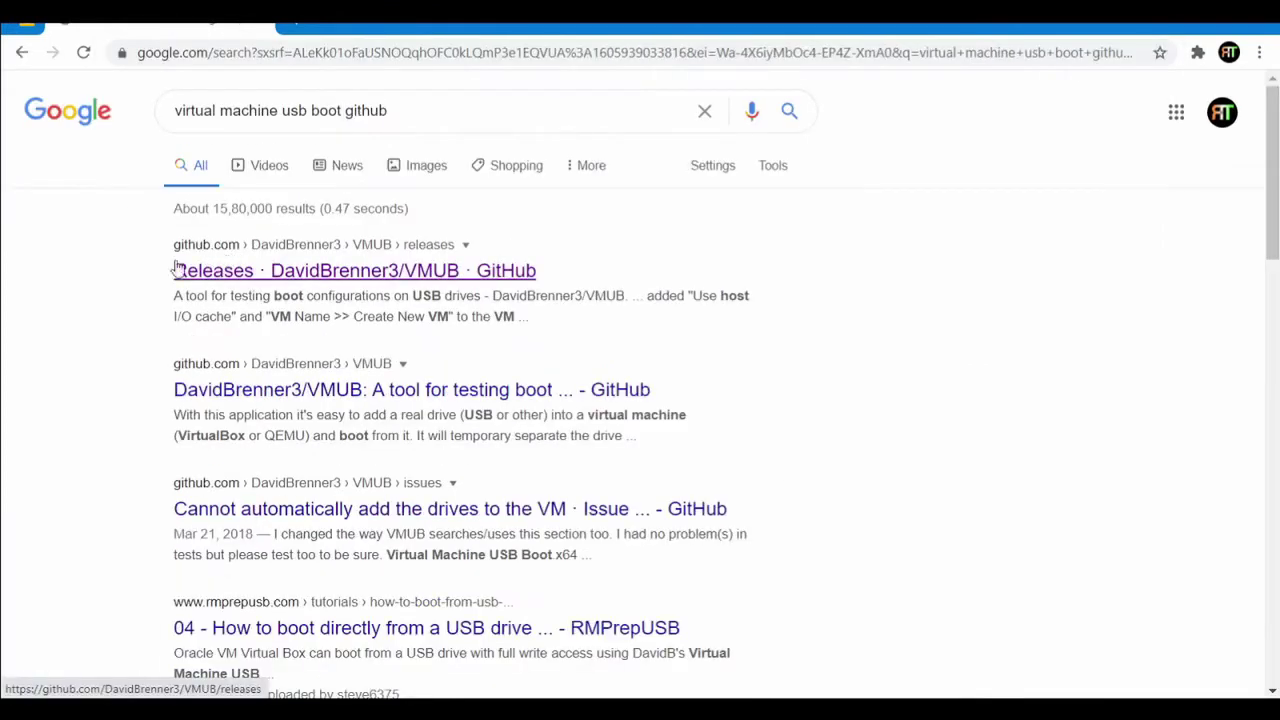
drag(171, 243, 215, 244)
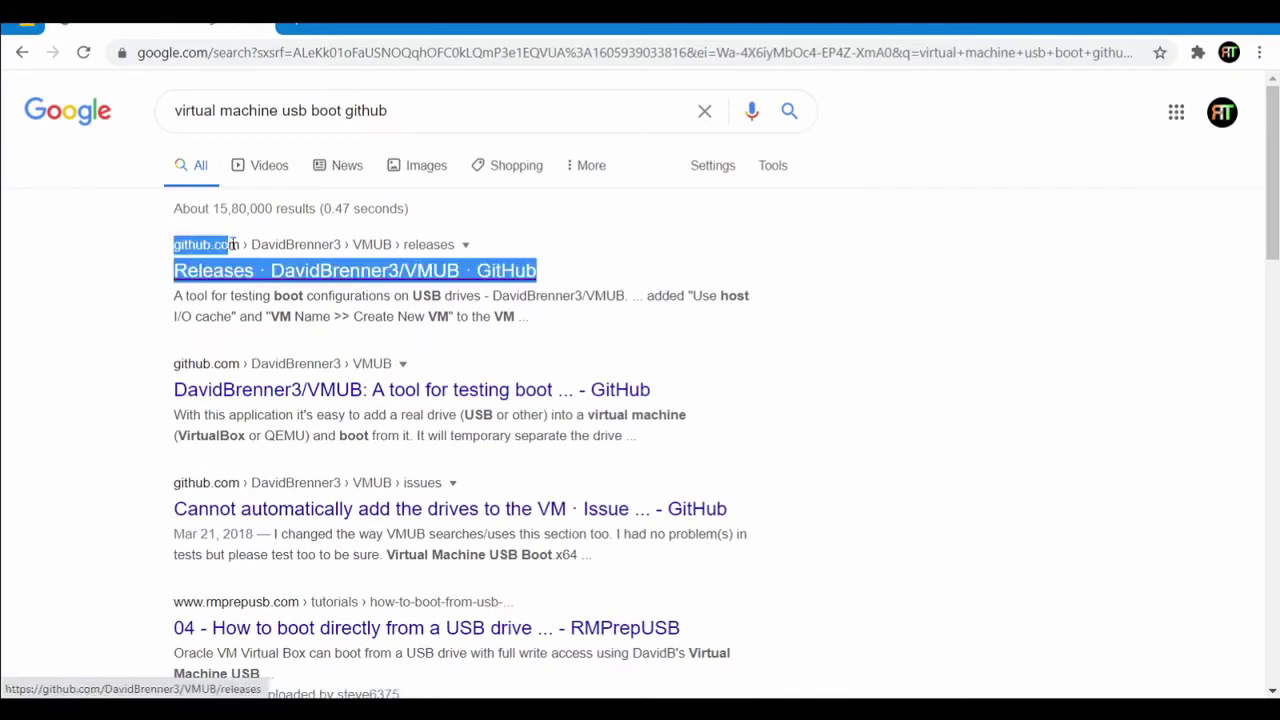
click(134, 258)
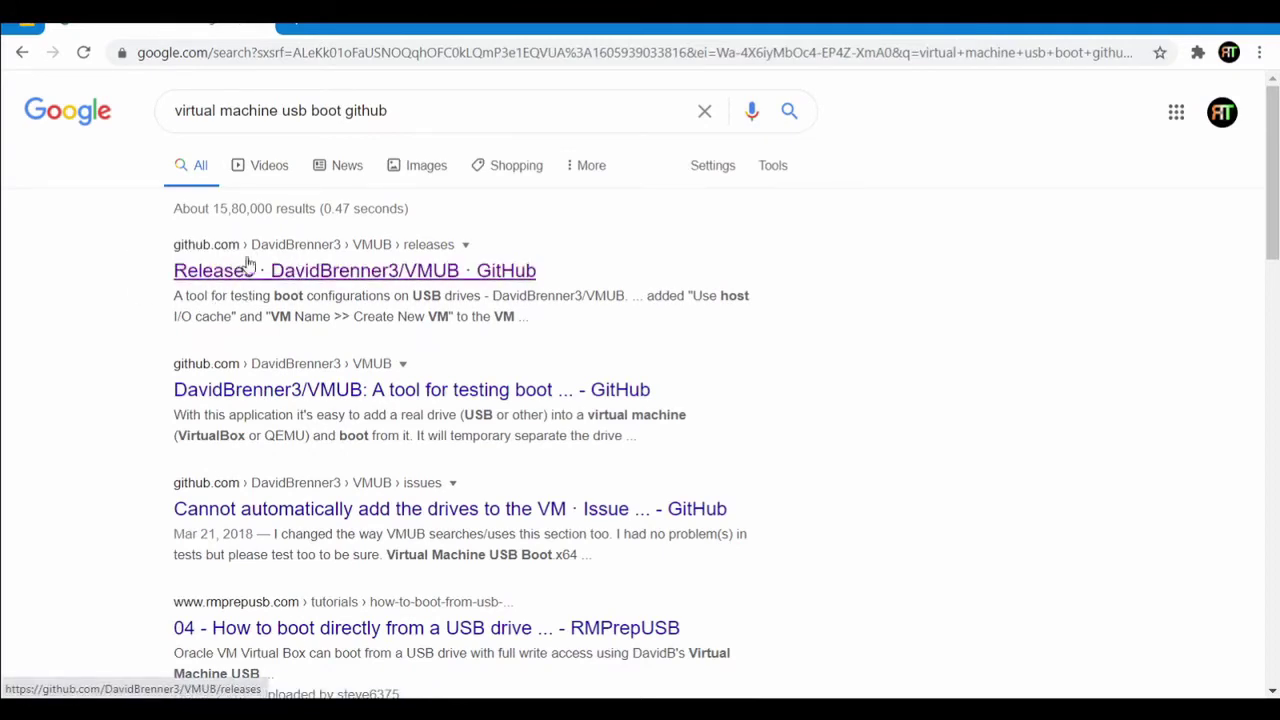
click(262, 277)
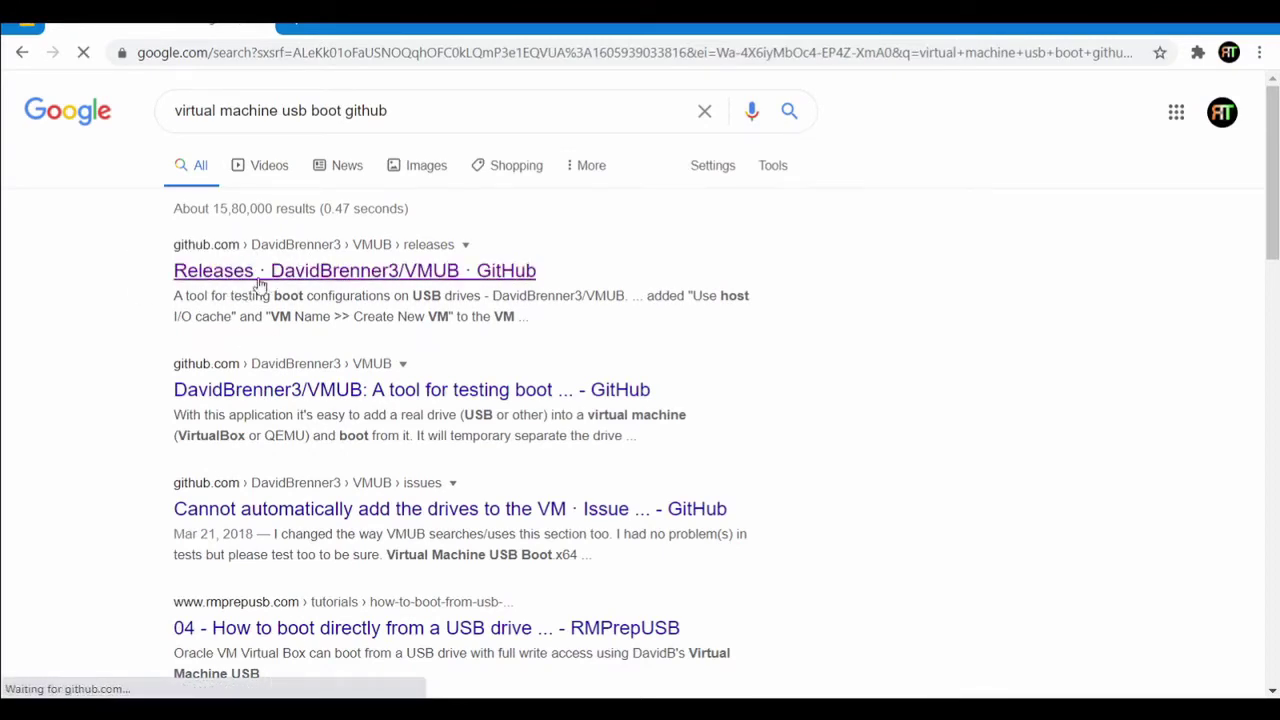
Step: Download Virtual.Machine.USB.Boot.1.72.Portable.x64.zip from the assets of the 1.7.2 release
scroll(480, 434, down, 4)
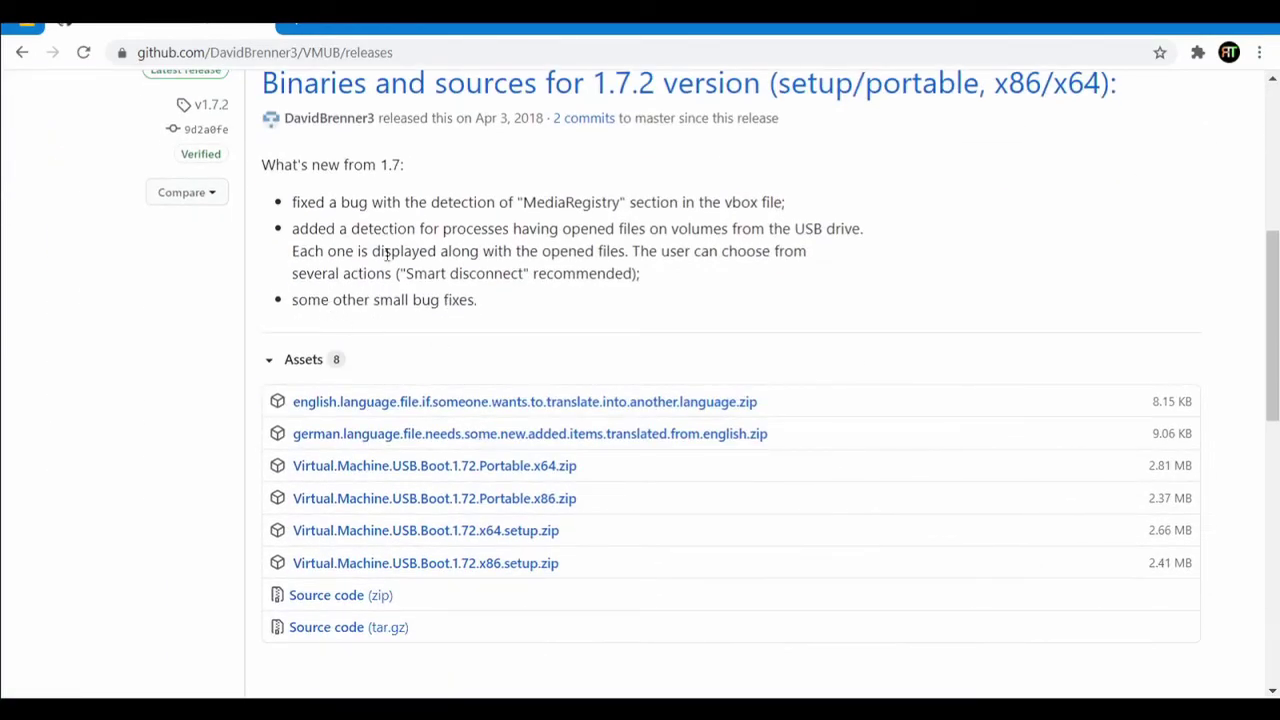
click(276, 362)
click(274, 362)
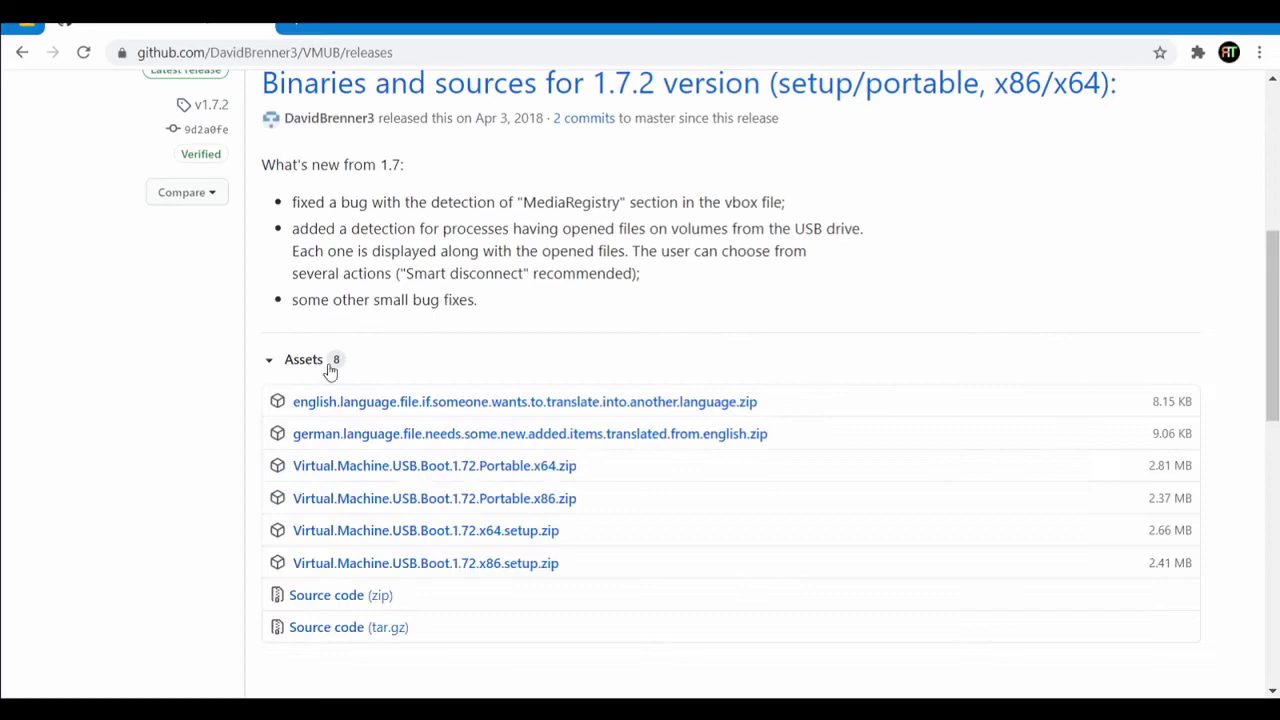
click(270, 364)
scroll(480, 346, up, 2)
scroll(428, 340, down, 1)
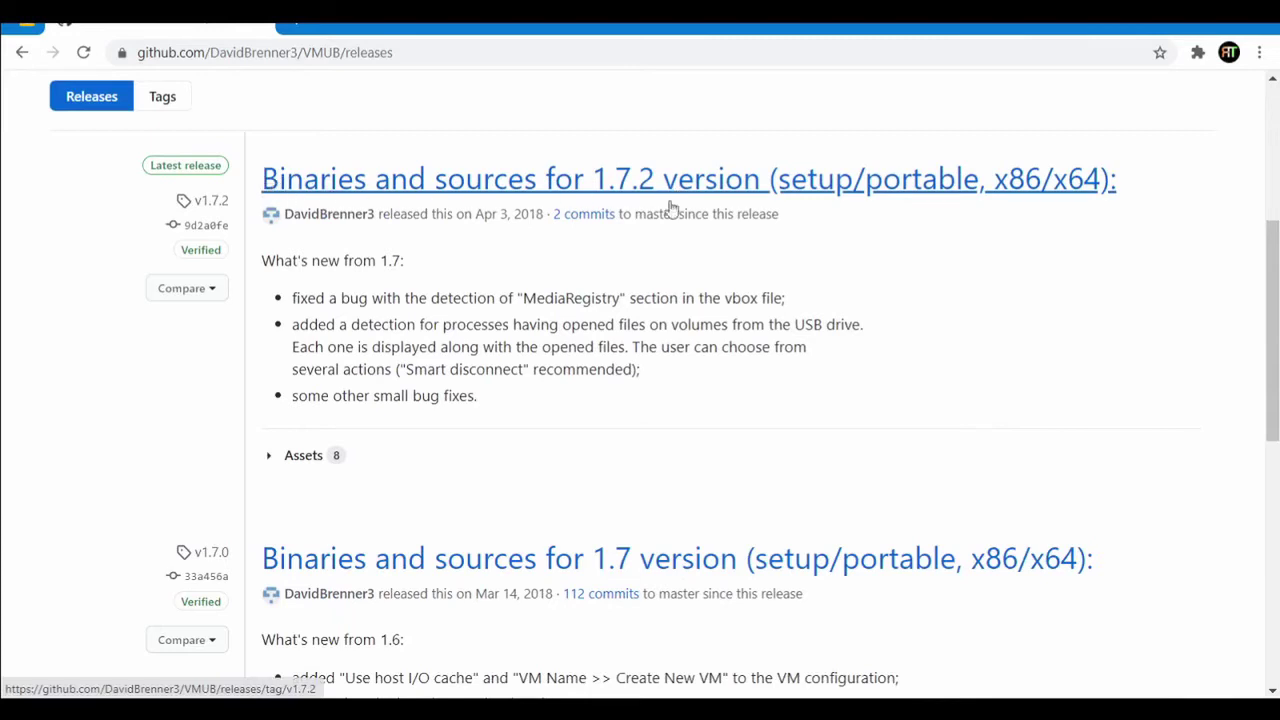
click(270, 459)
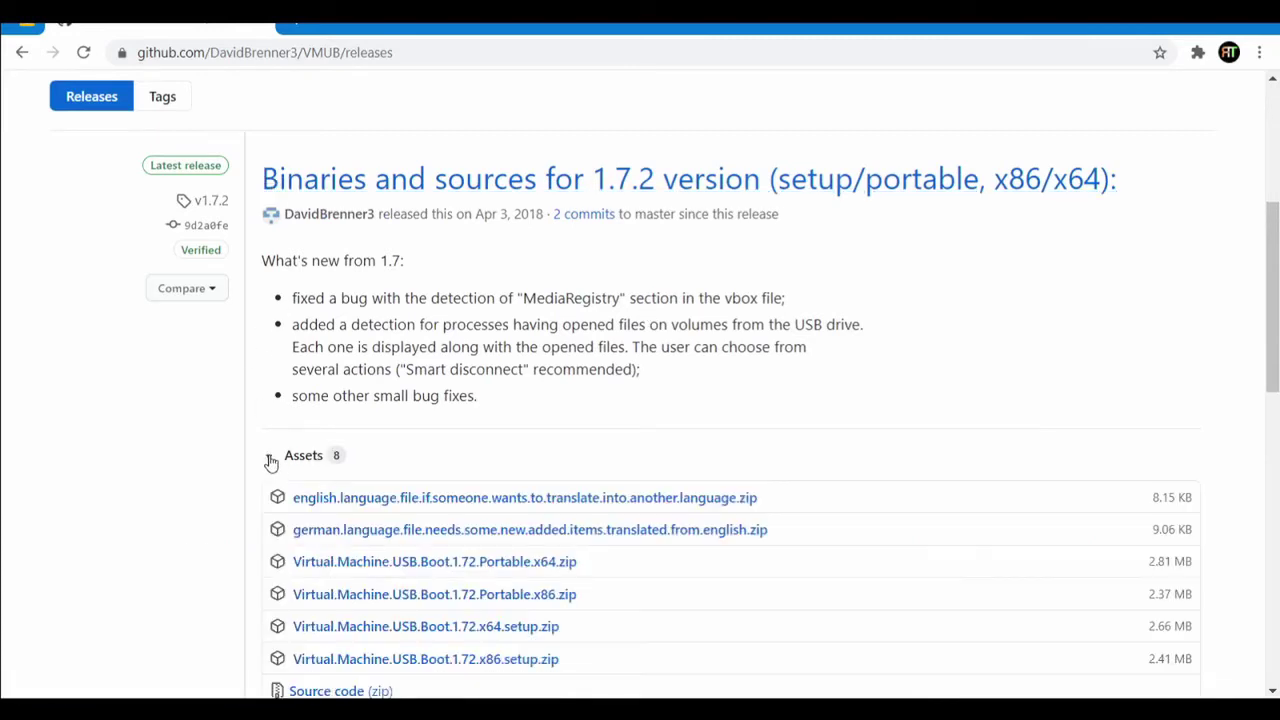
scroll(400, 420, down, 2)
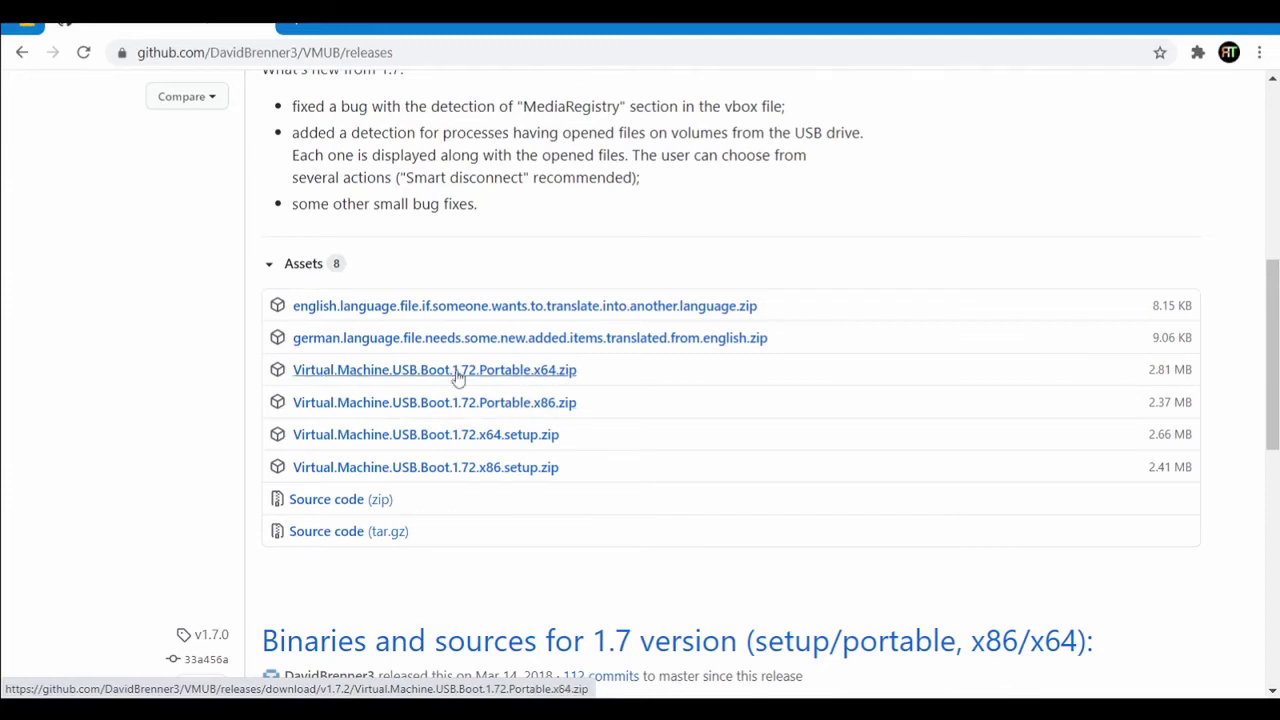
click(373, 376)
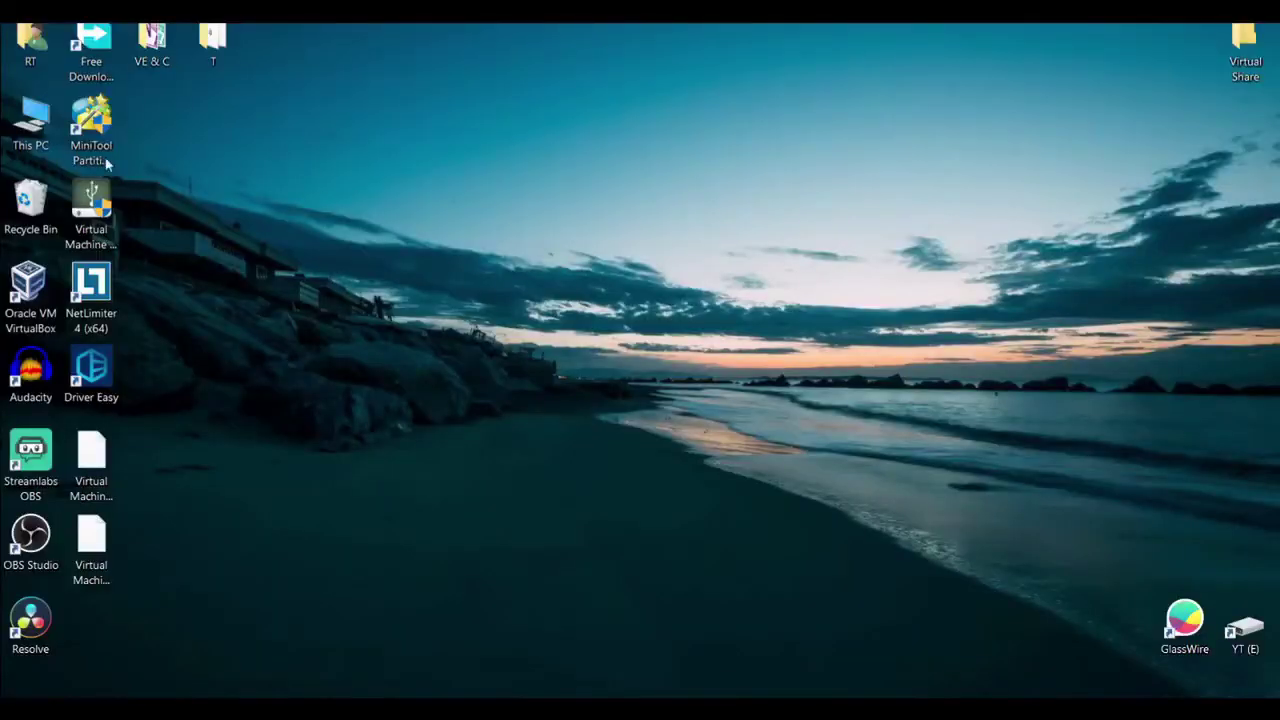
Step: Check the user profile's Downloads folder for Virtual Machine USB Boot.x64.exe and close the folder window
double_click(30, 40)
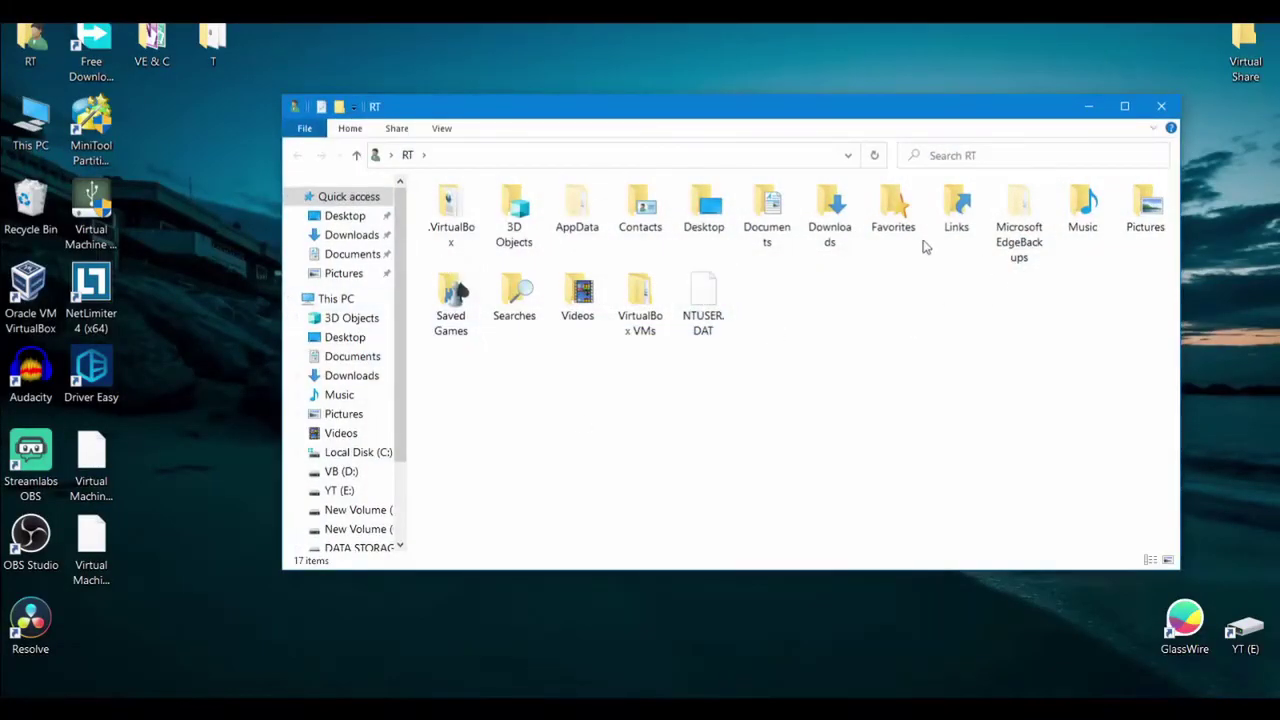
double_click(839, 215)
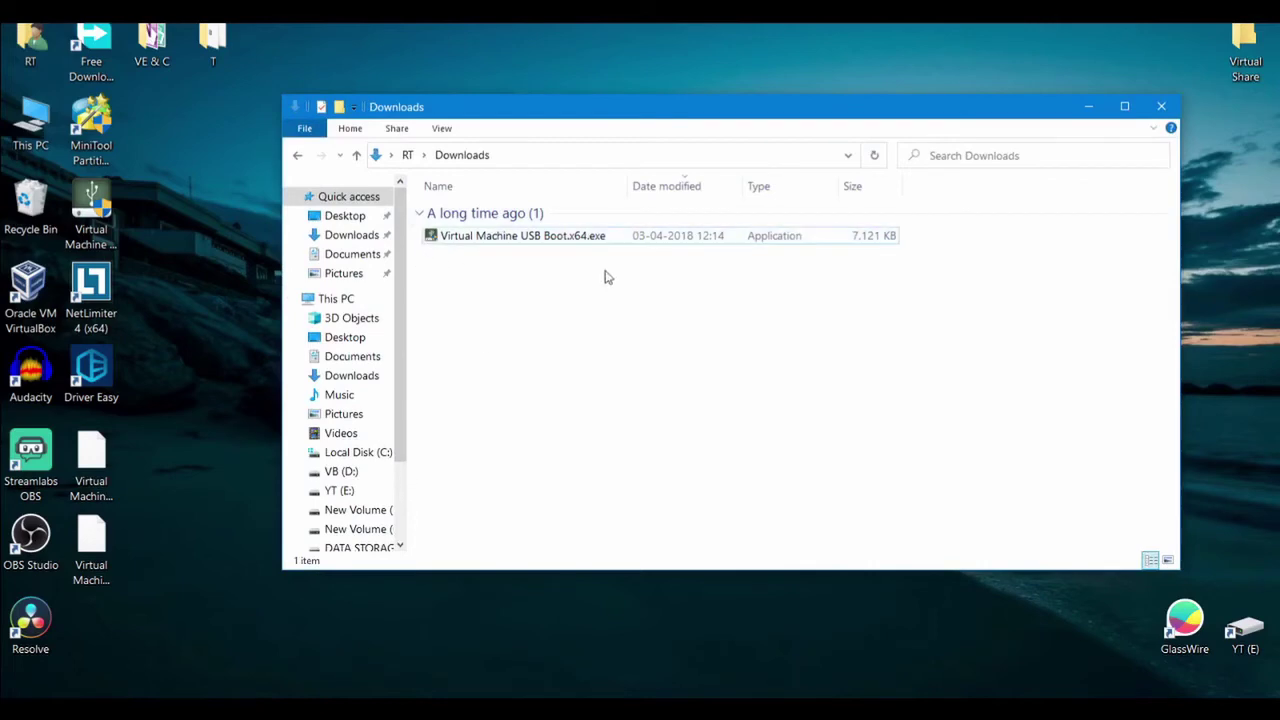
click(465, 245)
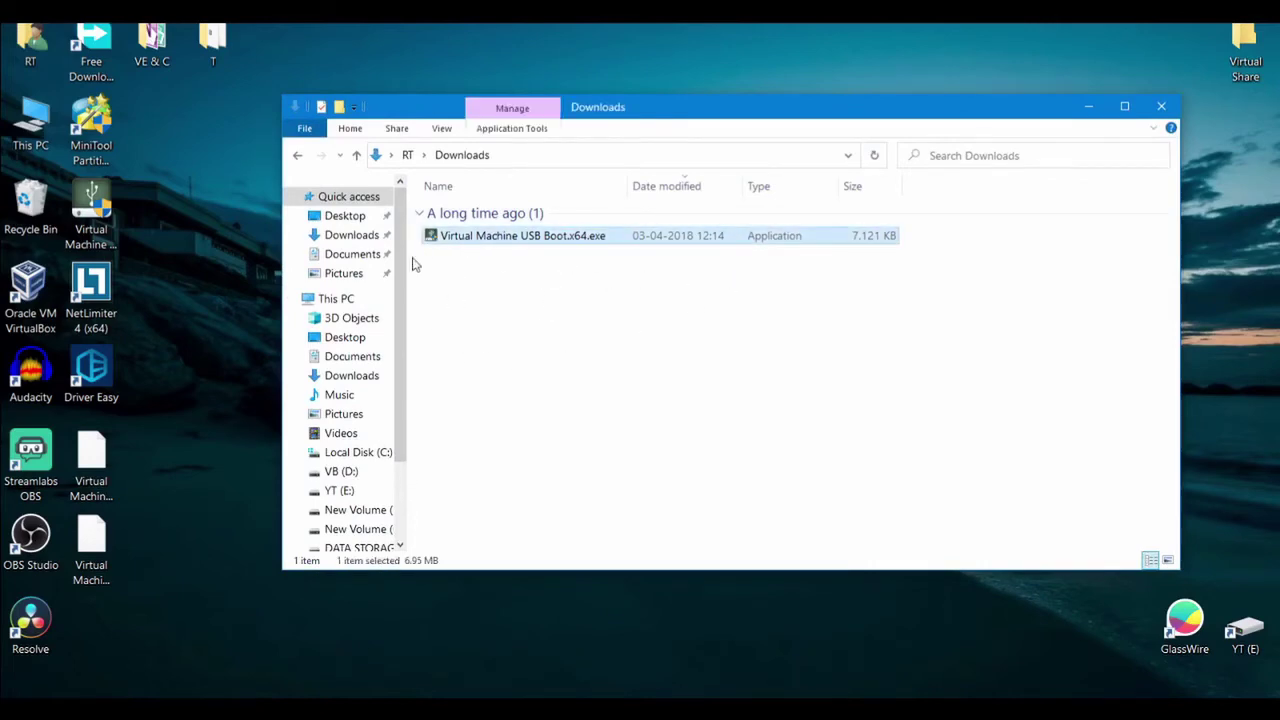
click(1161, 106)
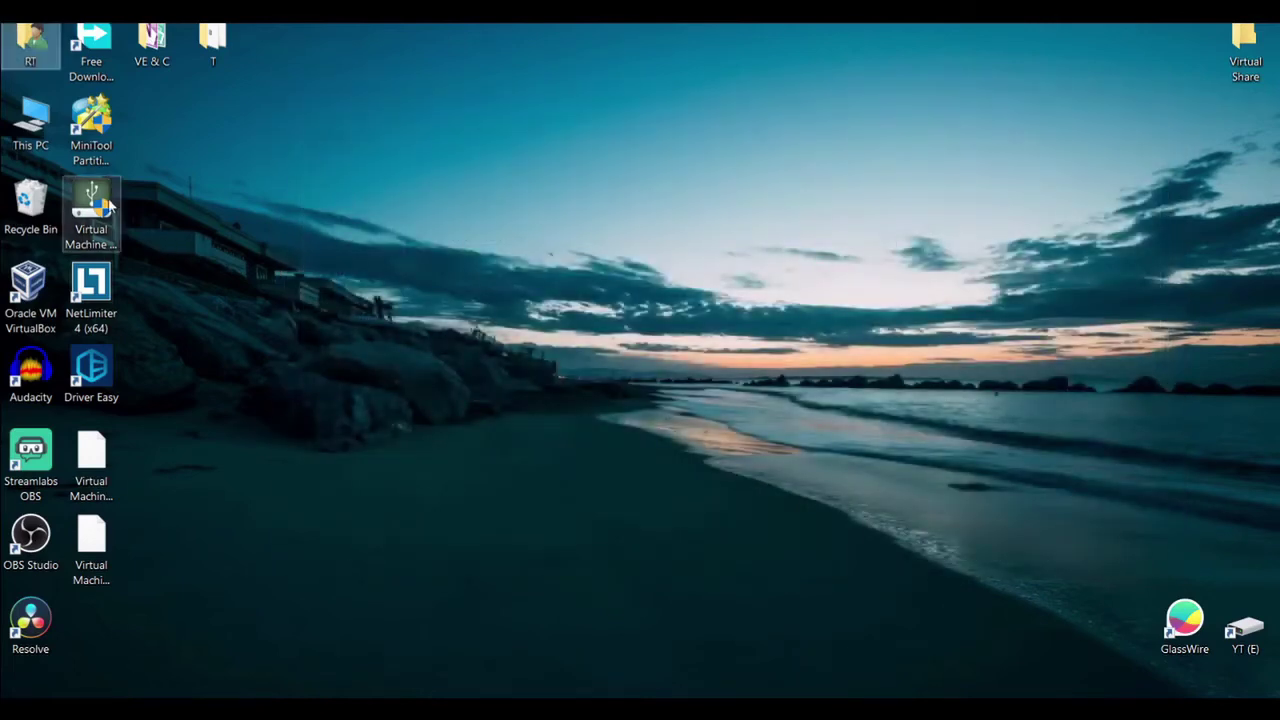
Step: Run Virtual Machine USB Boot.x64.exe from the desktop as administrator, keeping its icon in the original place
drag(91, 205, 356, 203)
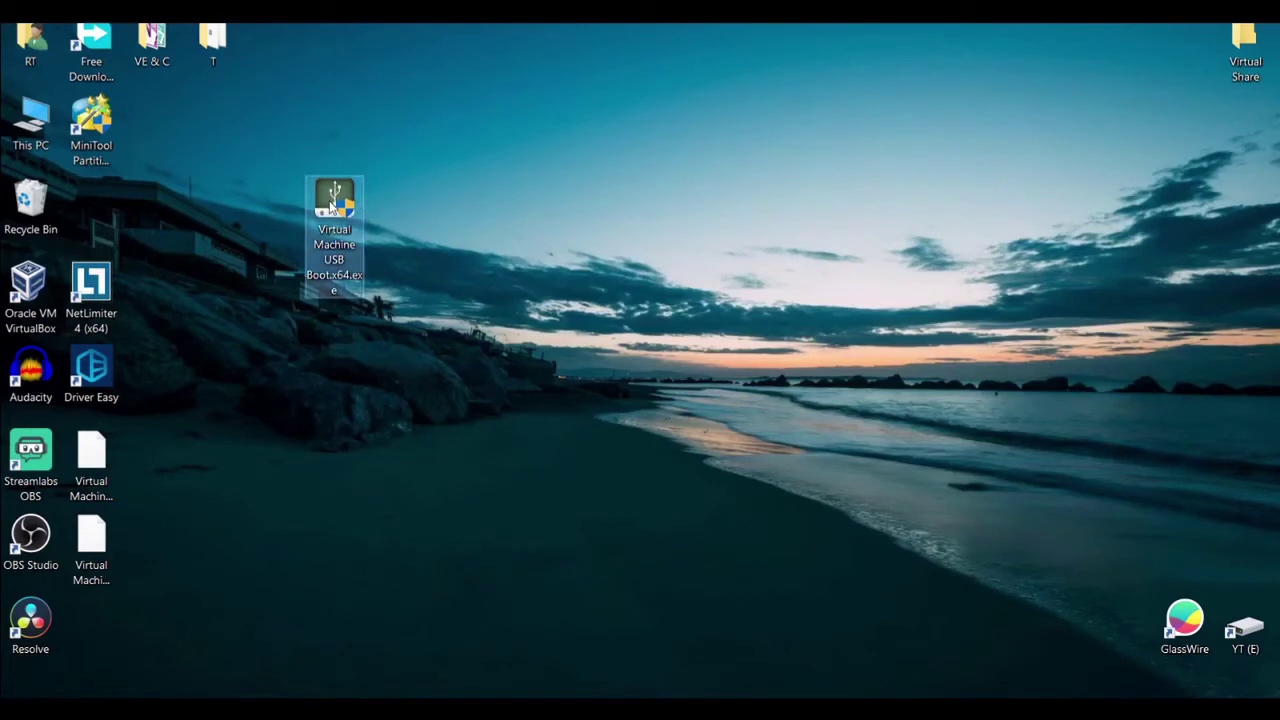
right_click(338, 208)
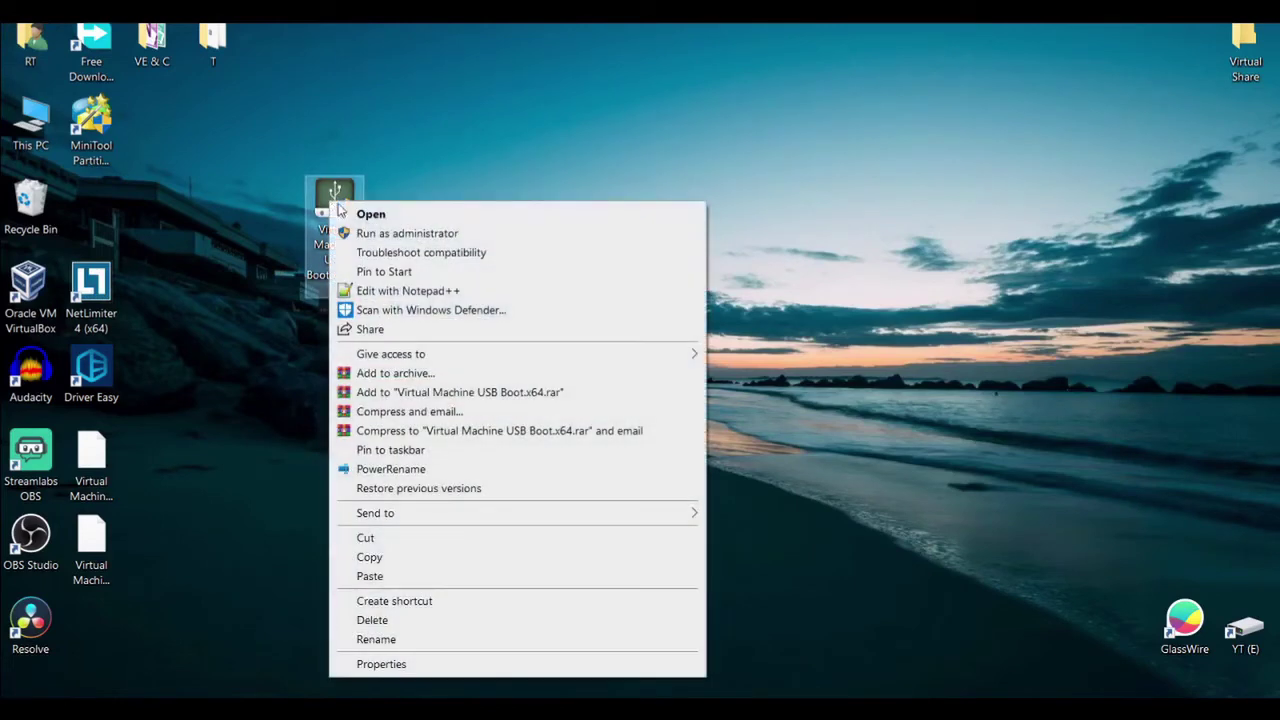
click(407, 236)
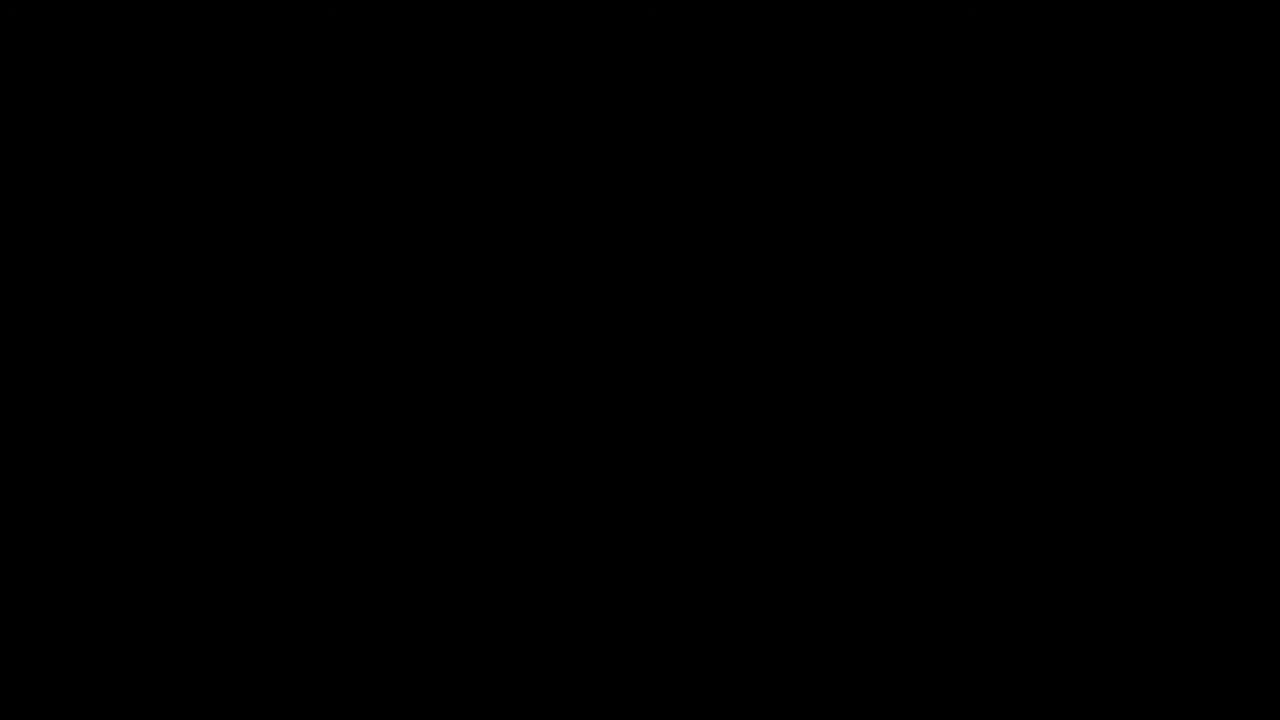
click(466, 337)
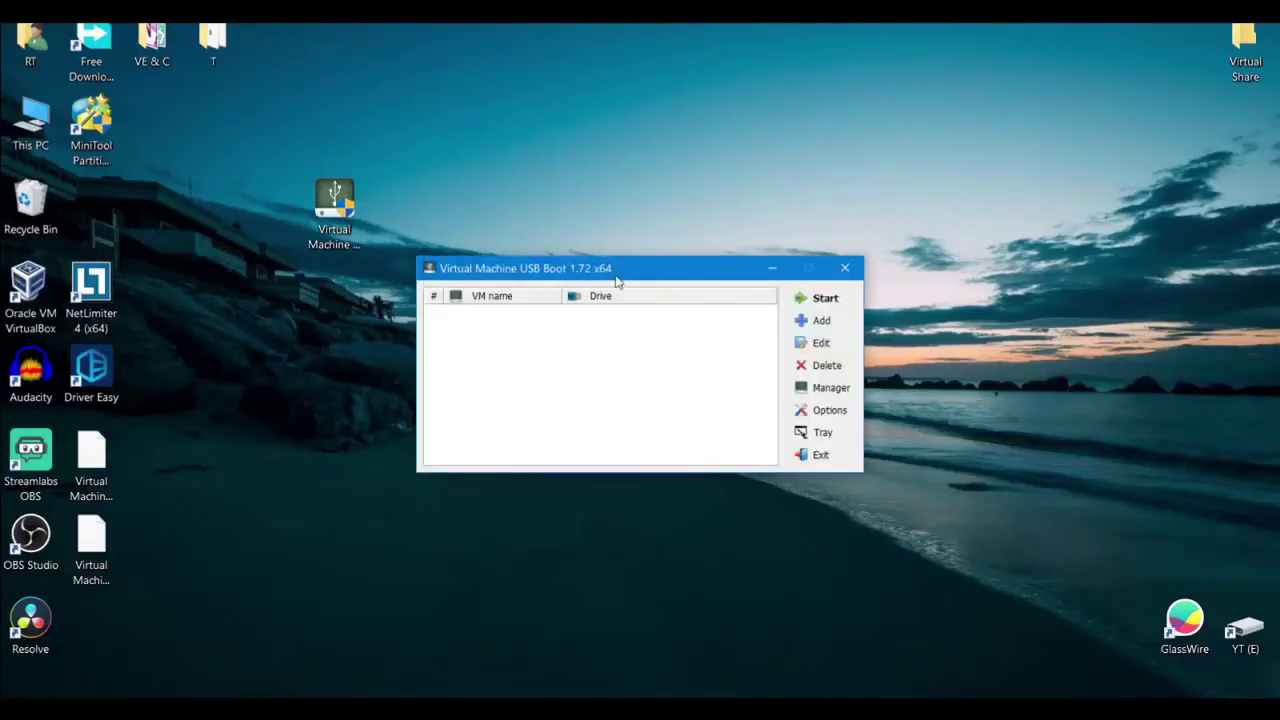
drag(334, 205, 100, 220)
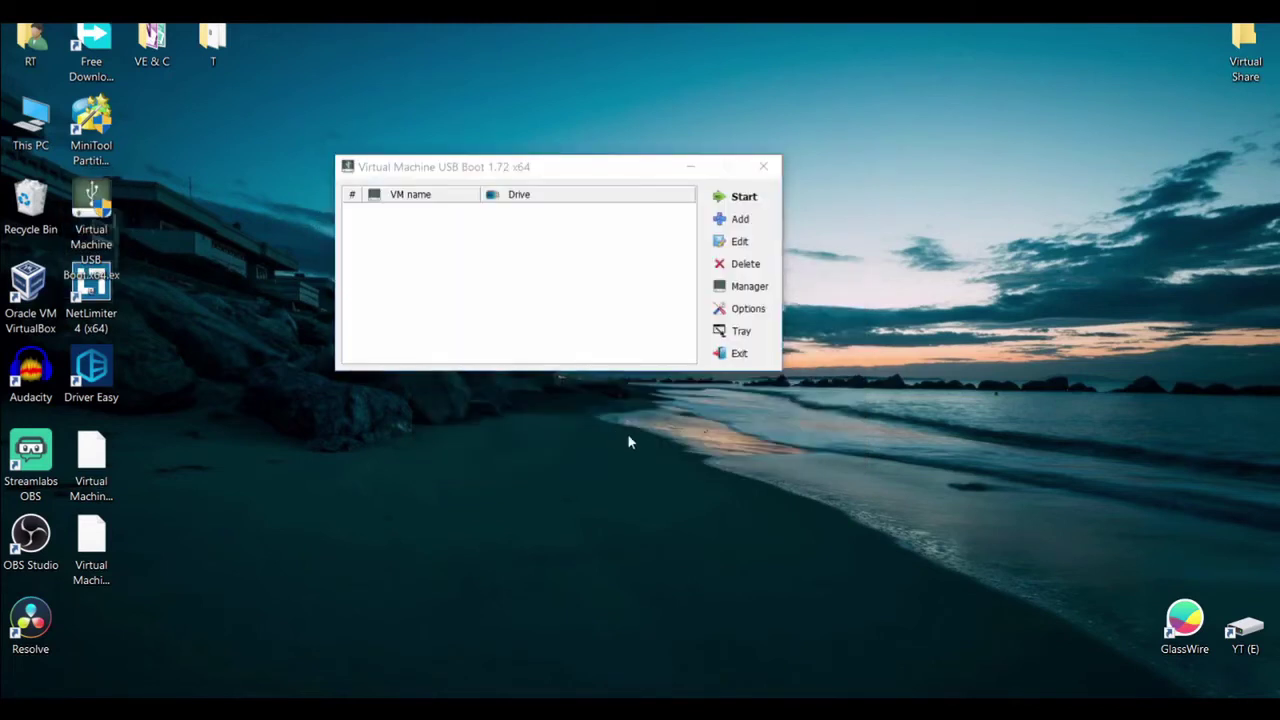
Step: Add a VirtualBox entry with VM name "Windows 10 BPD" and the USB TOSHIBA TransMemory 7.23GB [I:] as the drive to boot
click(738, 220)
click(540, 220)
click(399, 218)
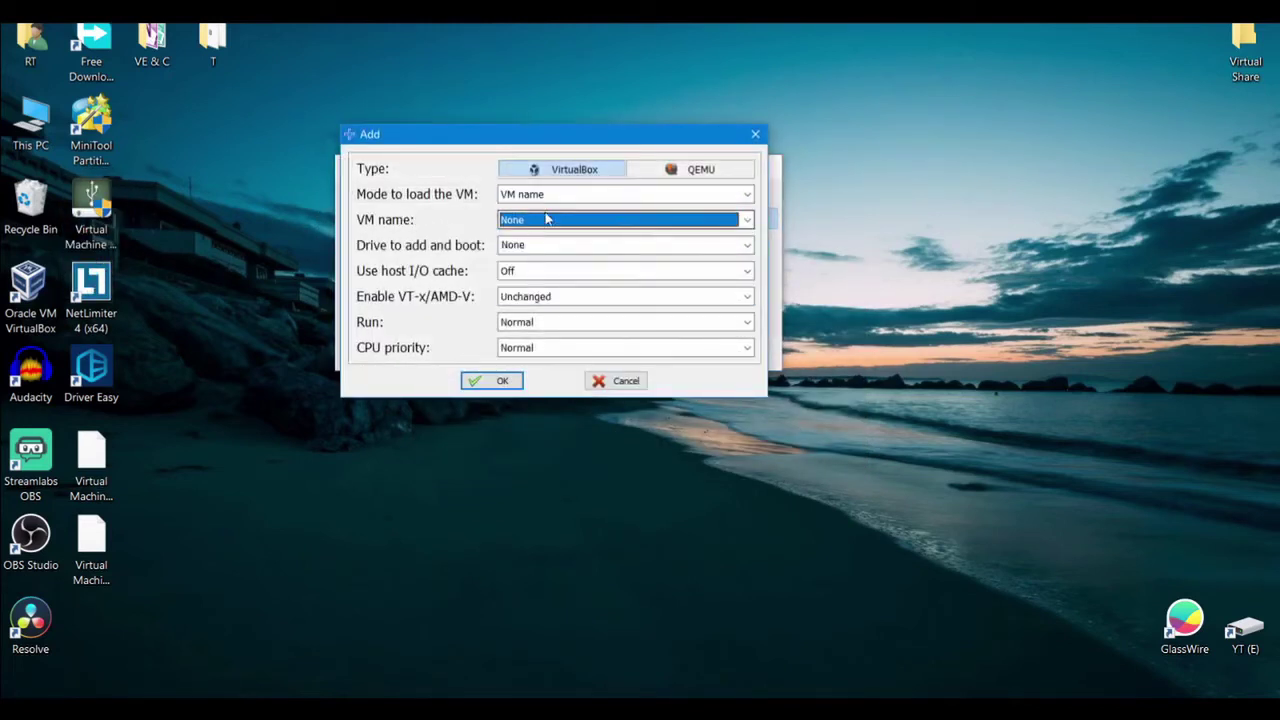
click(542, 218)
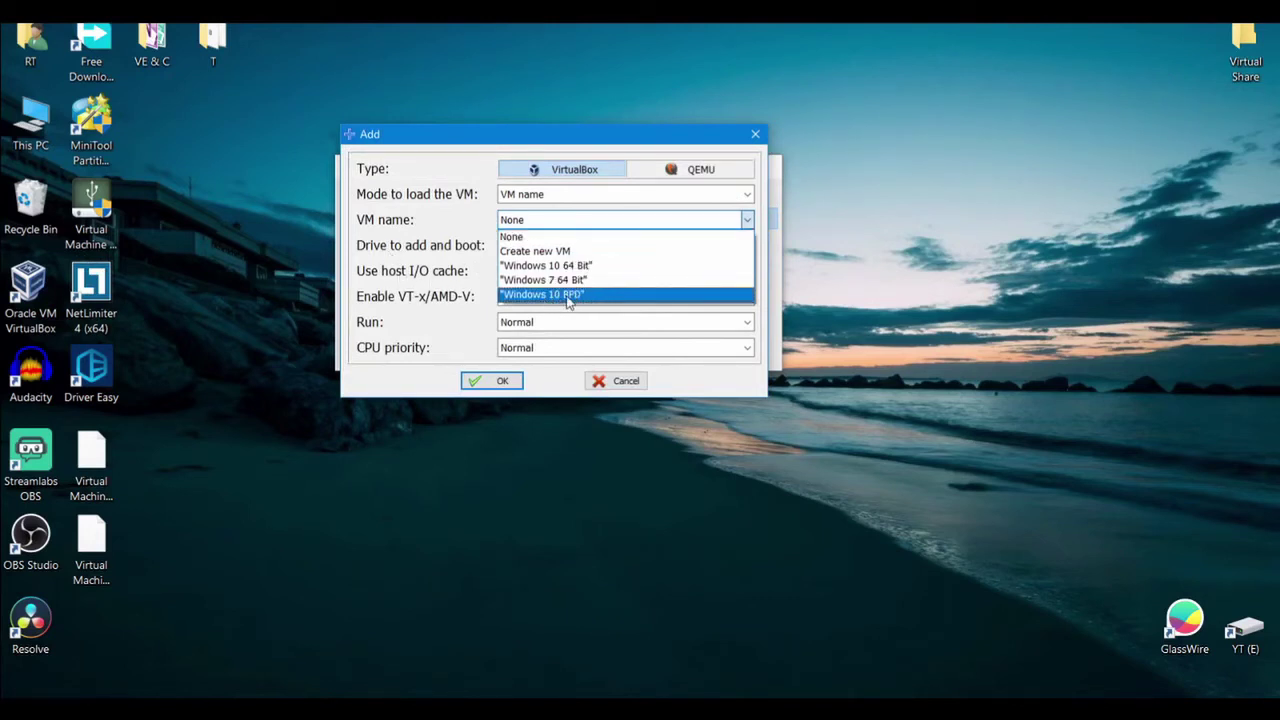
click(567, 296)
key(Tab)
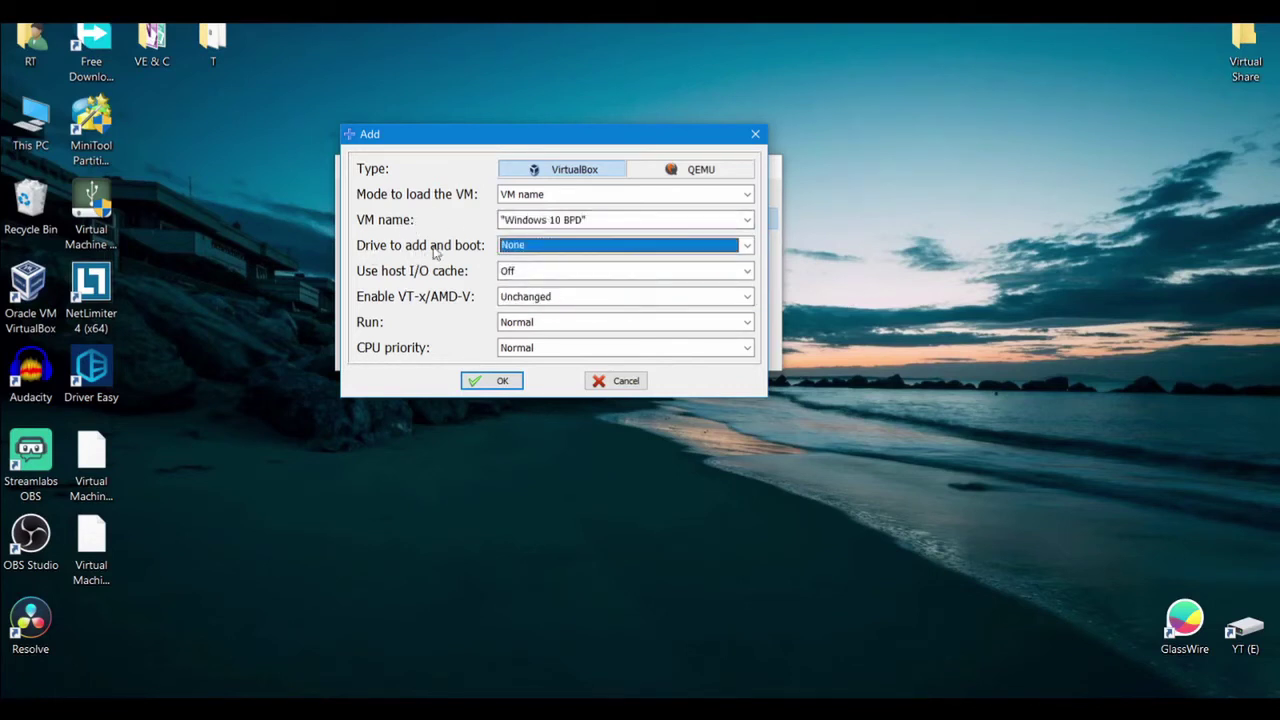
click(548, 252)
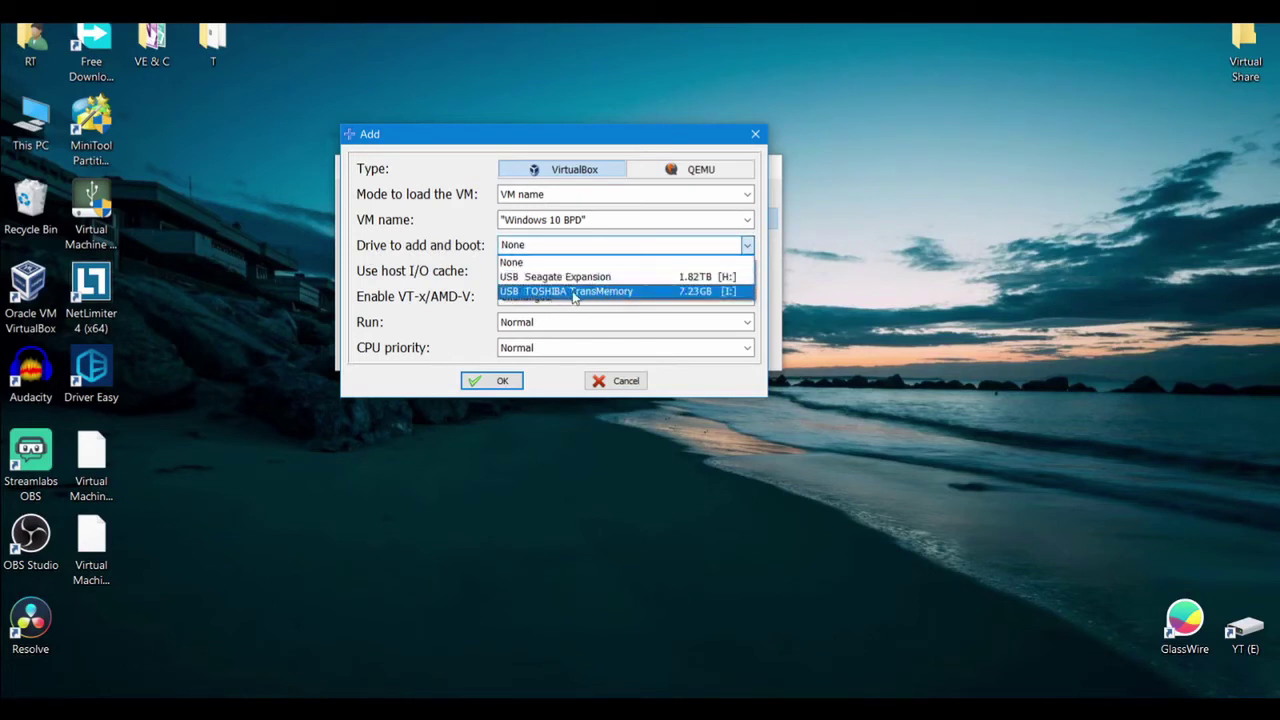
click(573, 291)
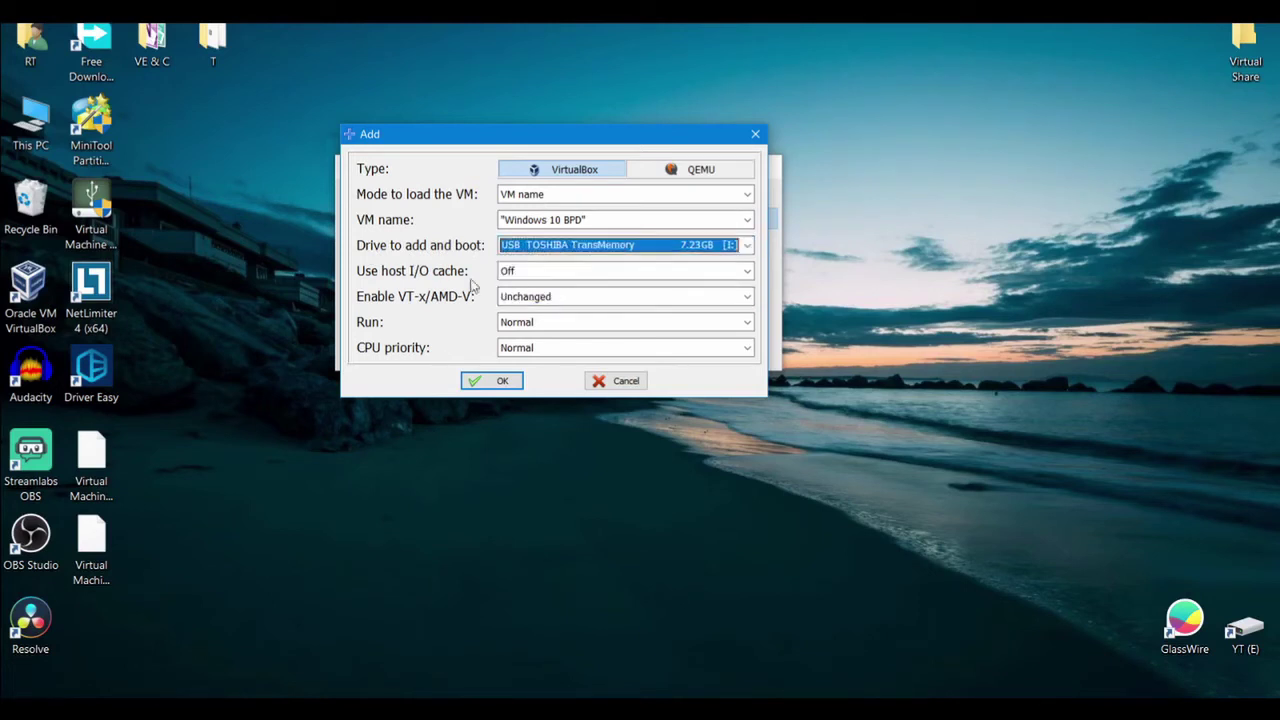
click(503, 381)
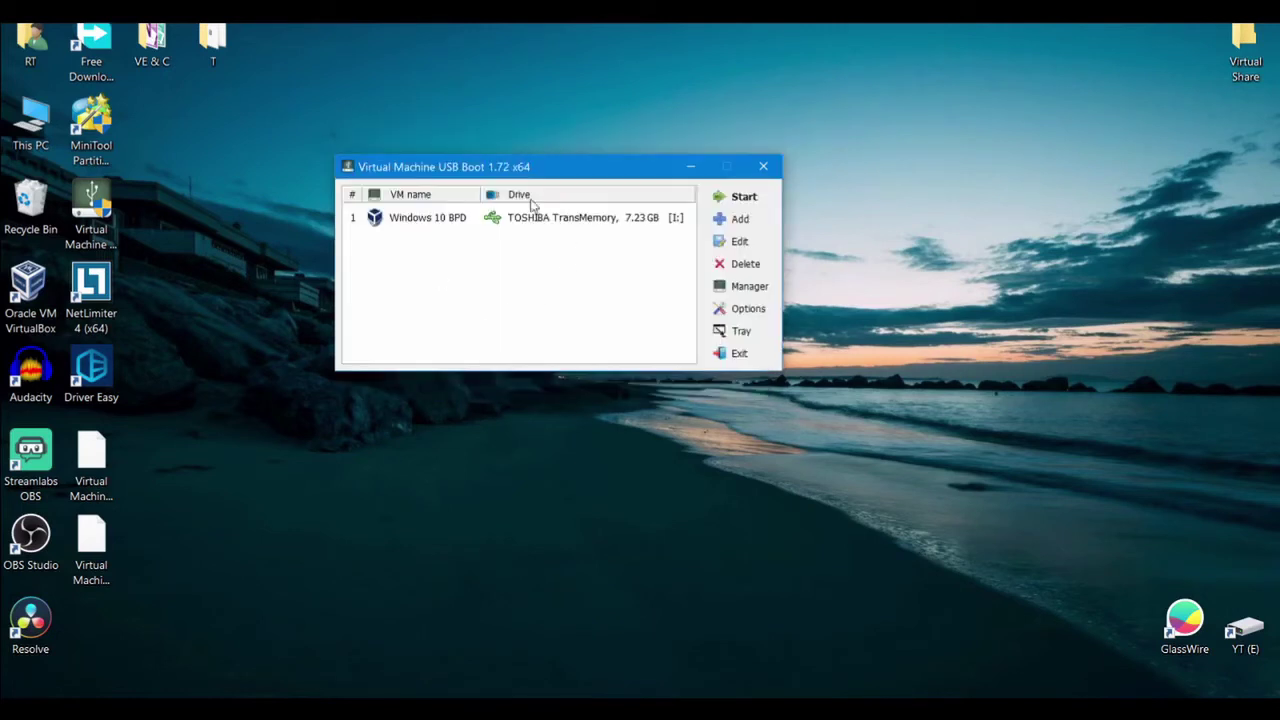
Step: Try to start the Windows 10 BPD entry, allowing the other drives to be shifted automatically, and dismiss the VirtualBox error
click(457, 218)
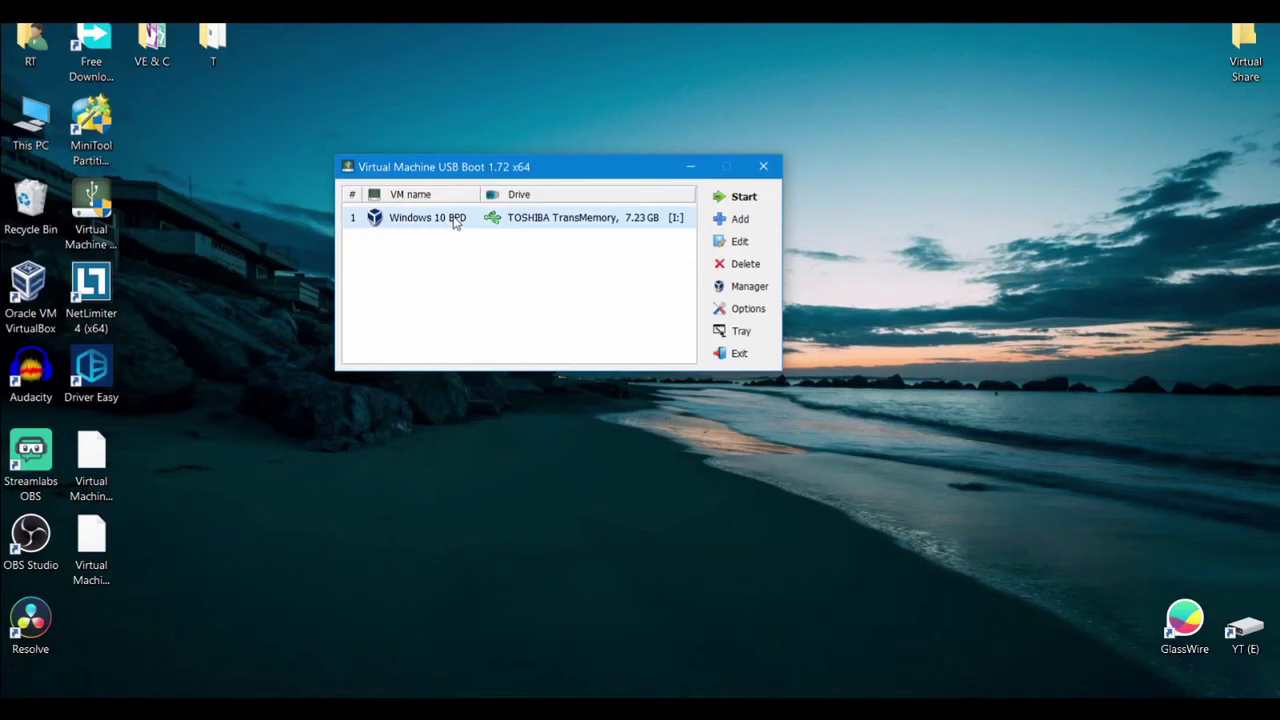
click(740, 200)
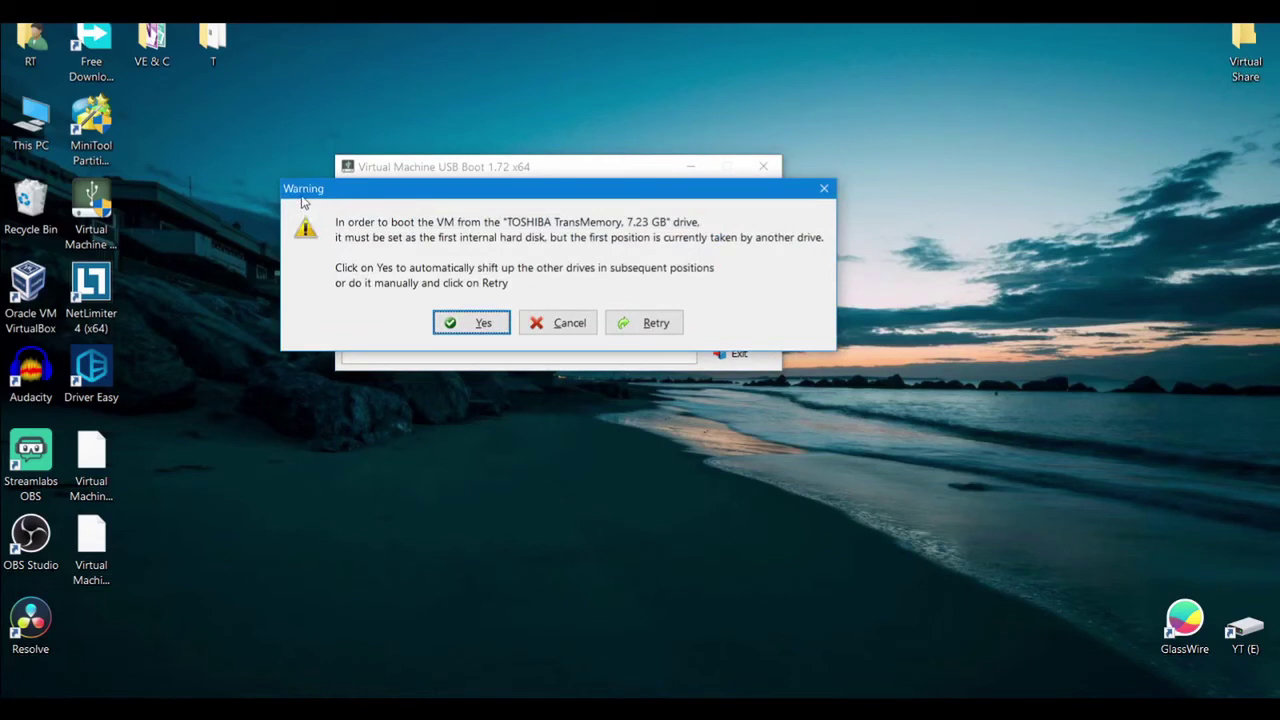
click(463, 326)
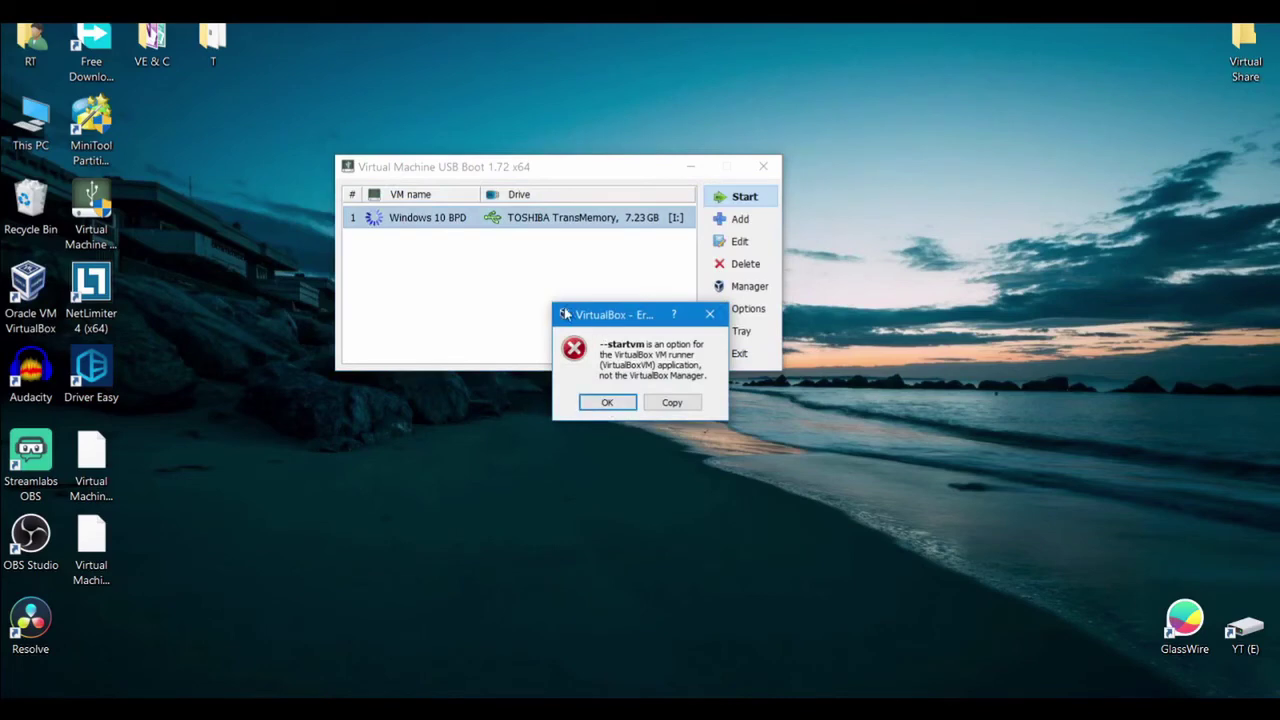
click(606, 403)
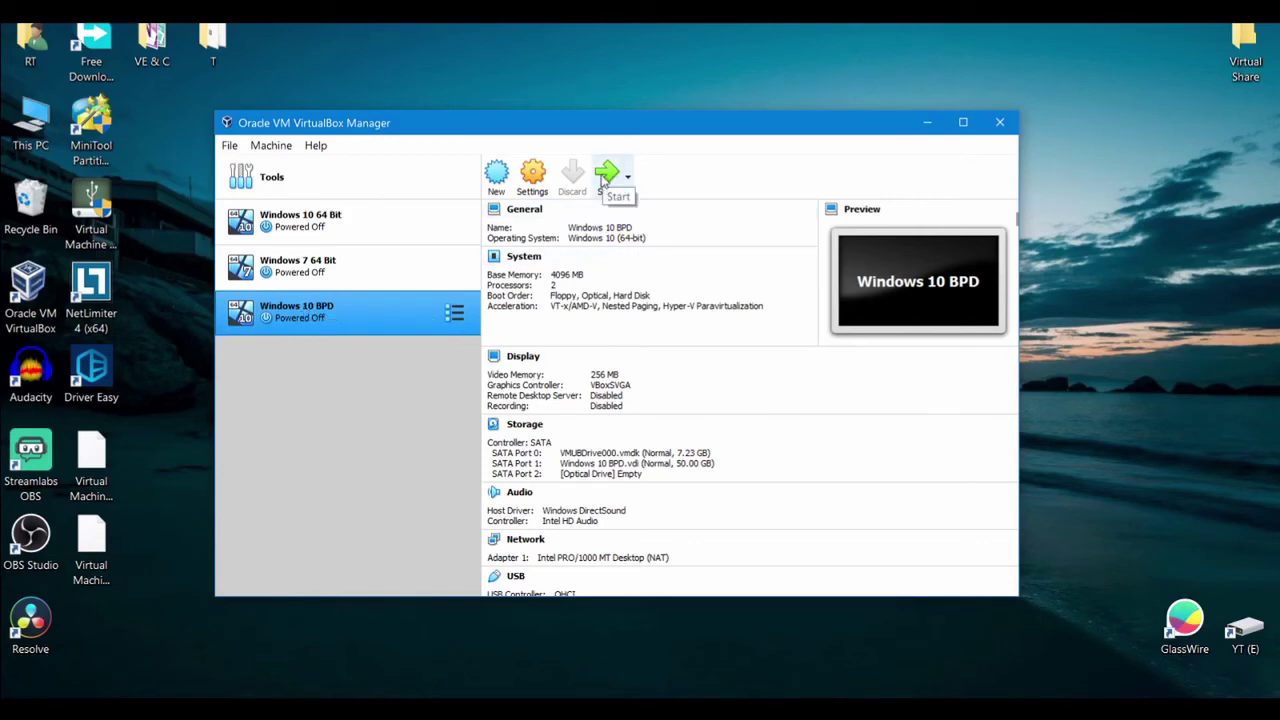
Step: Start the Windows 10 BPD machine from VirtualBox Manager without a start-up disk and enlarge its window
click(605, 178)
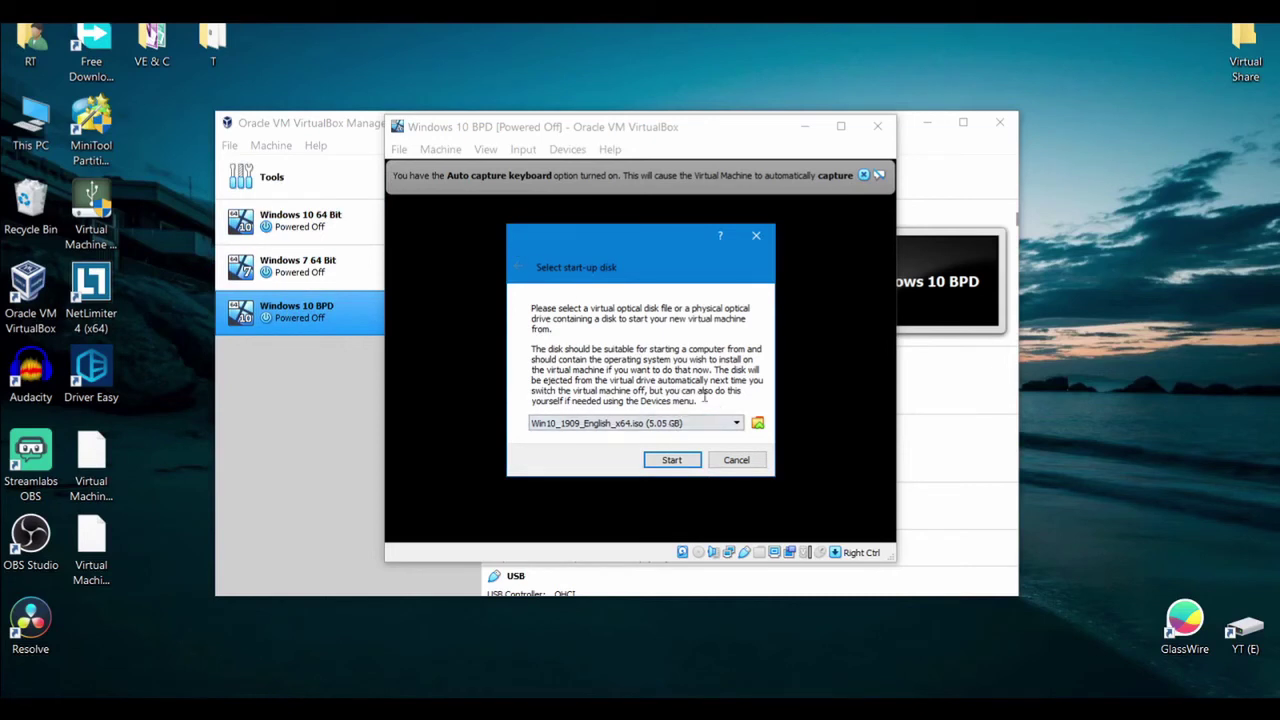
click(737, 461)
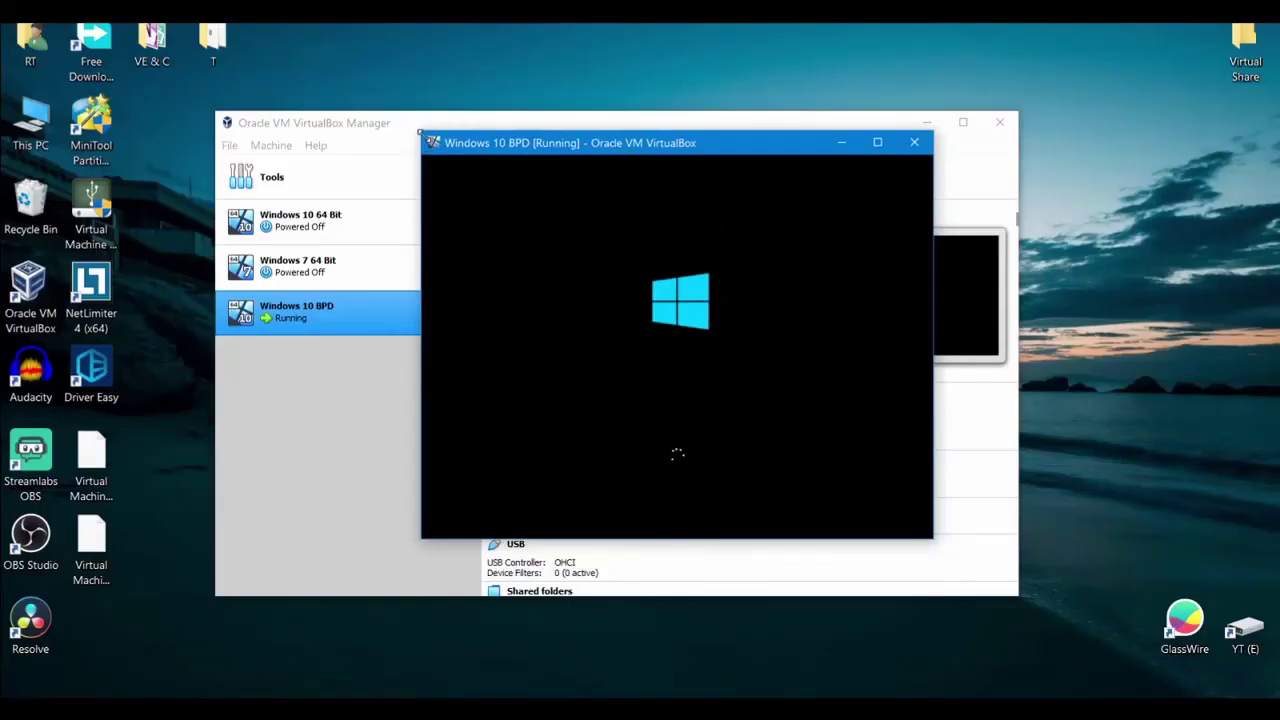
drag(418, 131, 177, 80)
drag(448, 90, 533, 170)
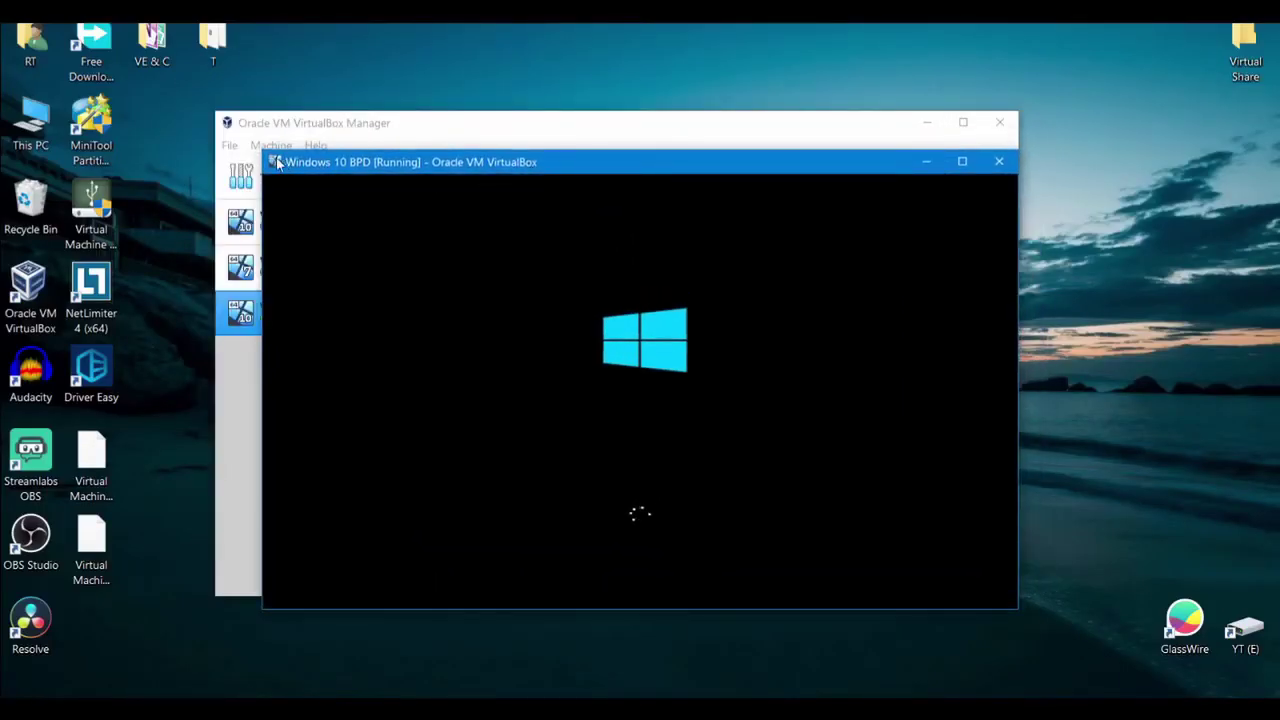
drag(263, 152, 171, 66)
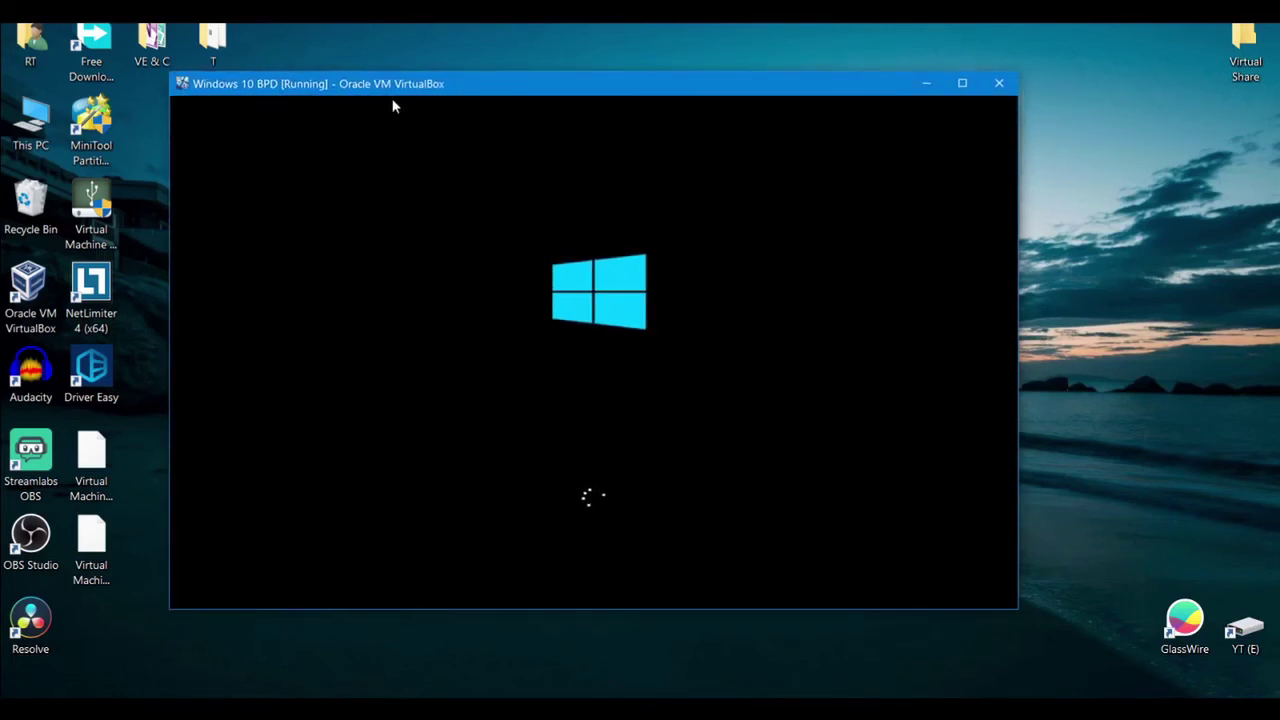
drag(509, 91, 551, 97)
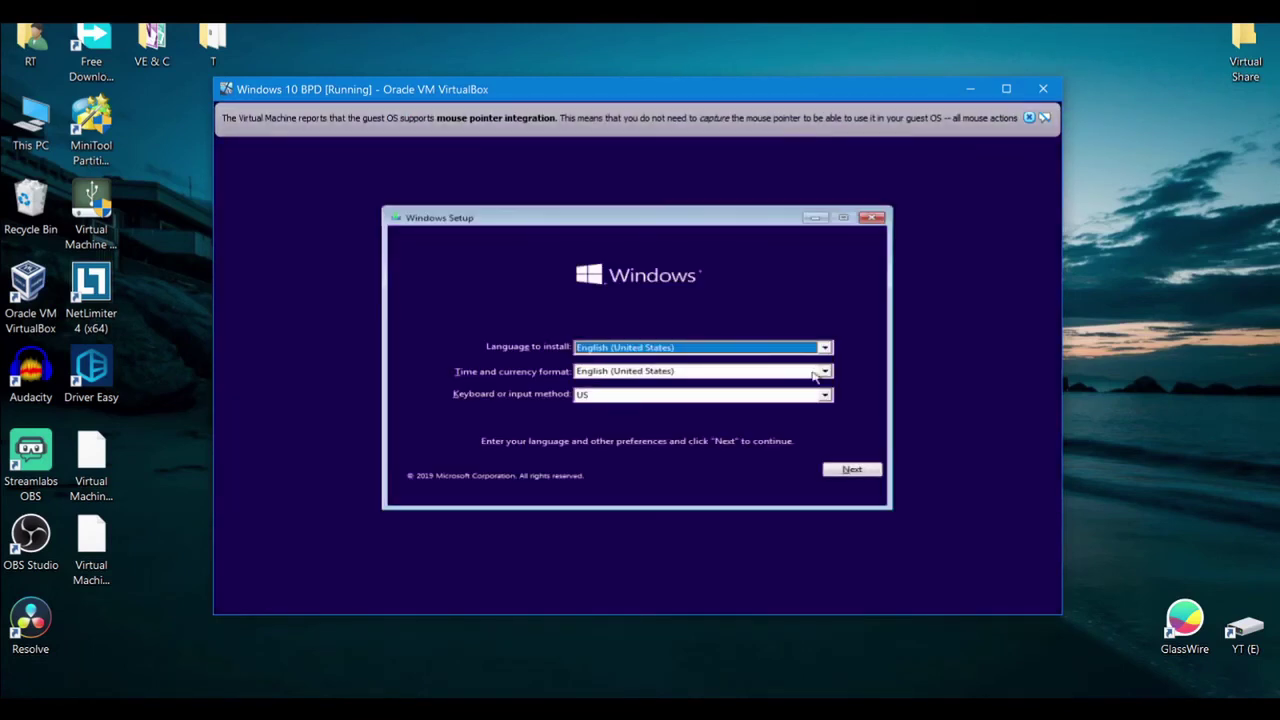
Step: Accept the English (United States) language and US keyboard defaults in Windows Setup and start the installation
click(1030, 118)
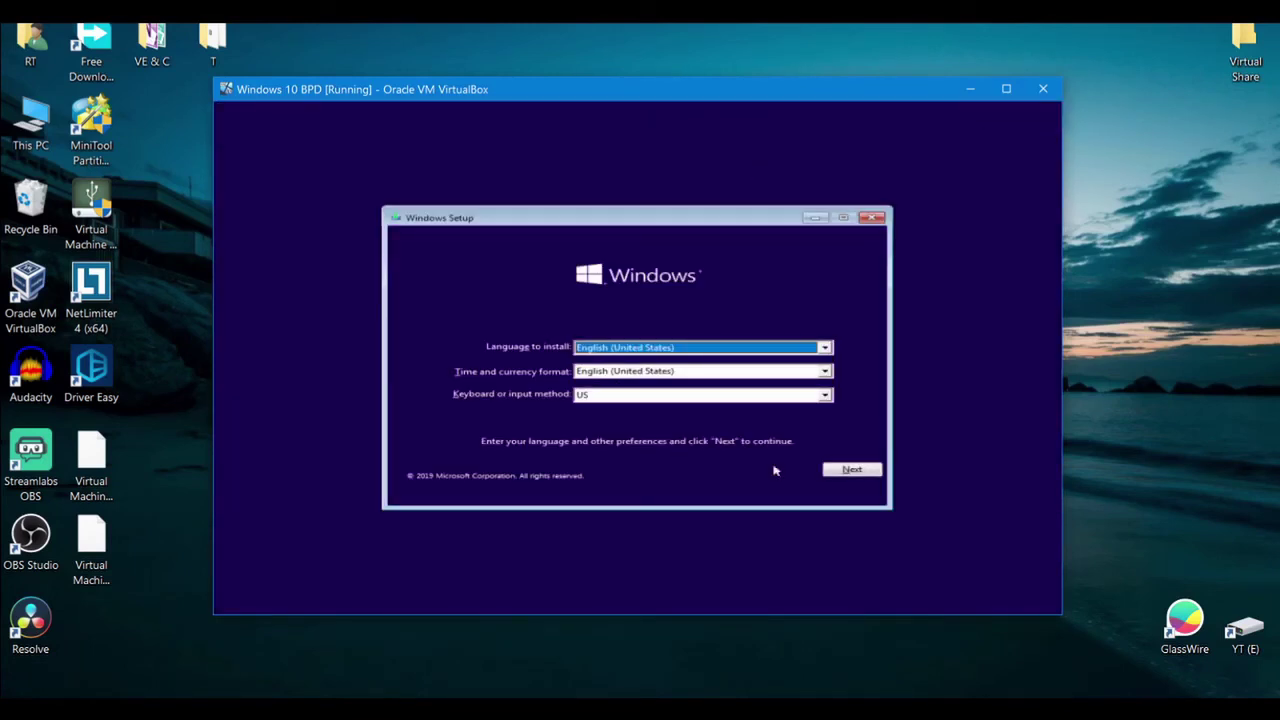
click(846, 472)
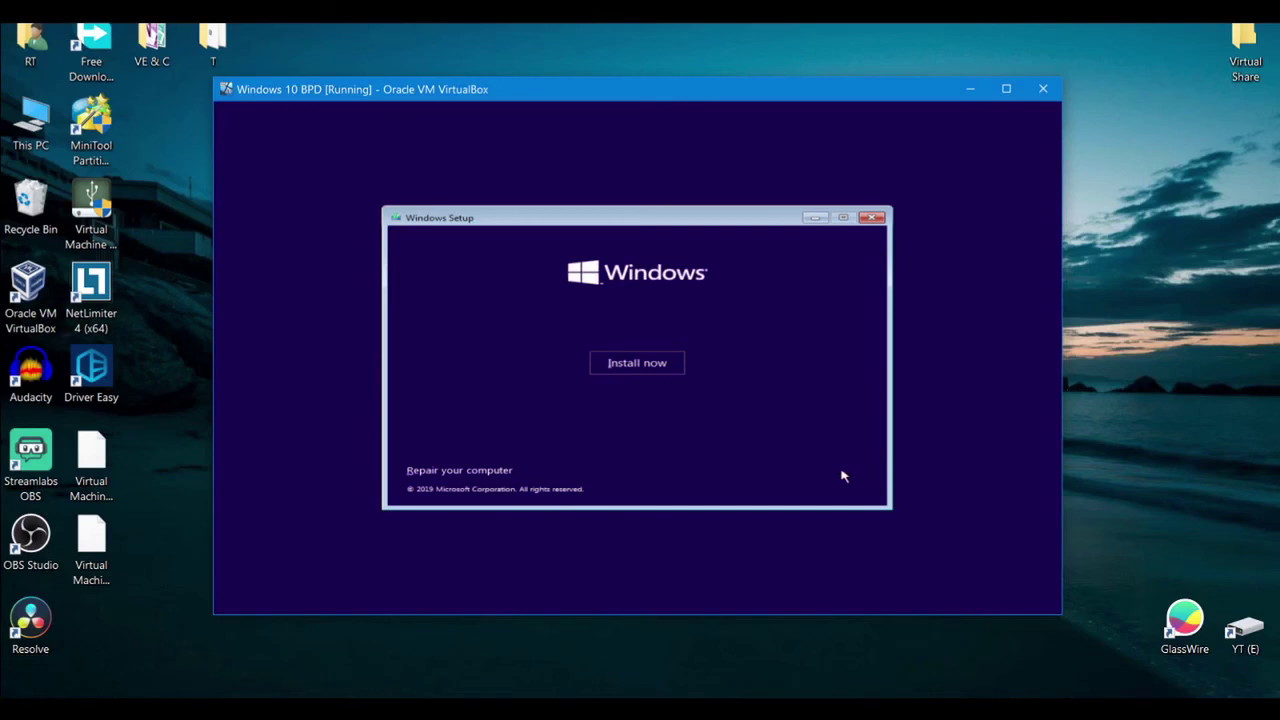
click(638, 363)
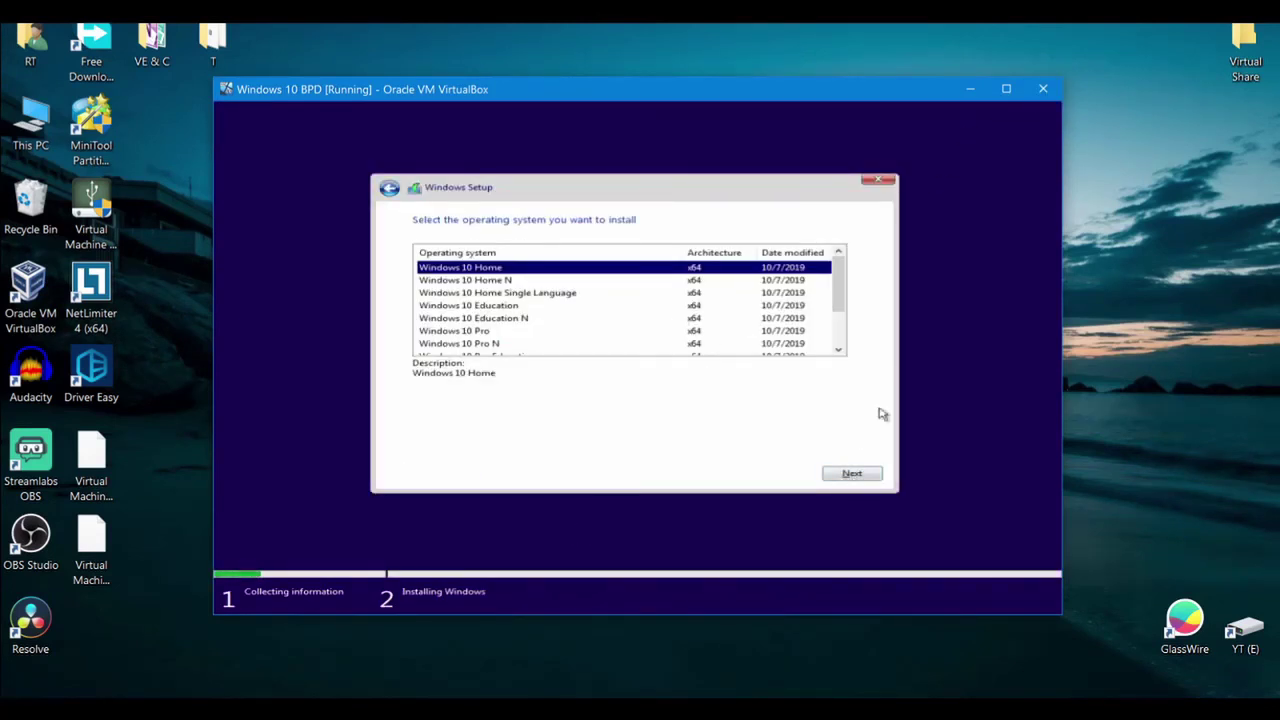
Step: Quit Windows Setup at the operating system selection
click(884, 183)
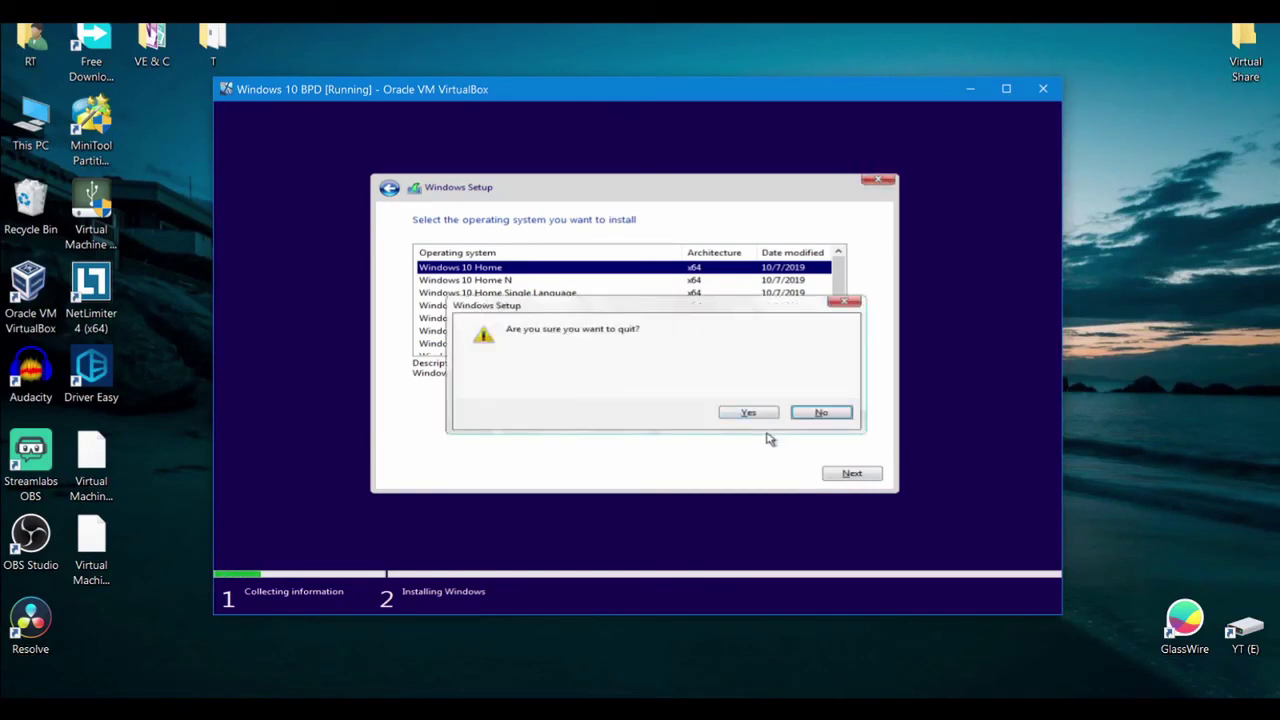